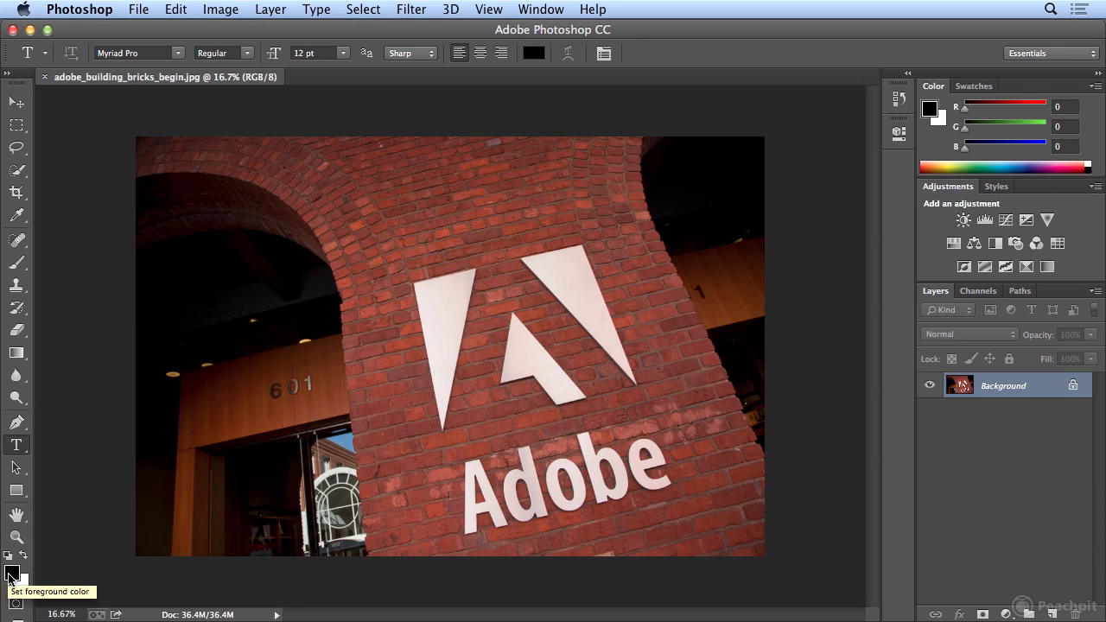
Step: Set the foreground colour to bright yellow fff200 by entering CMYK 0/0/100/0 in the Color Picker
click(11, 574)
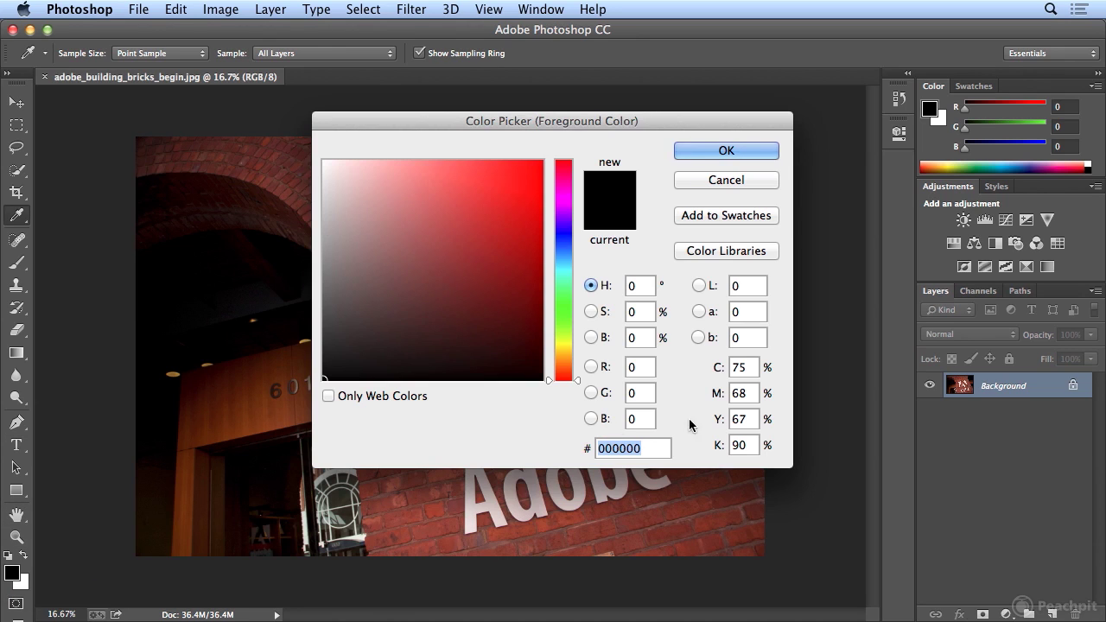
double_click(741, 367)
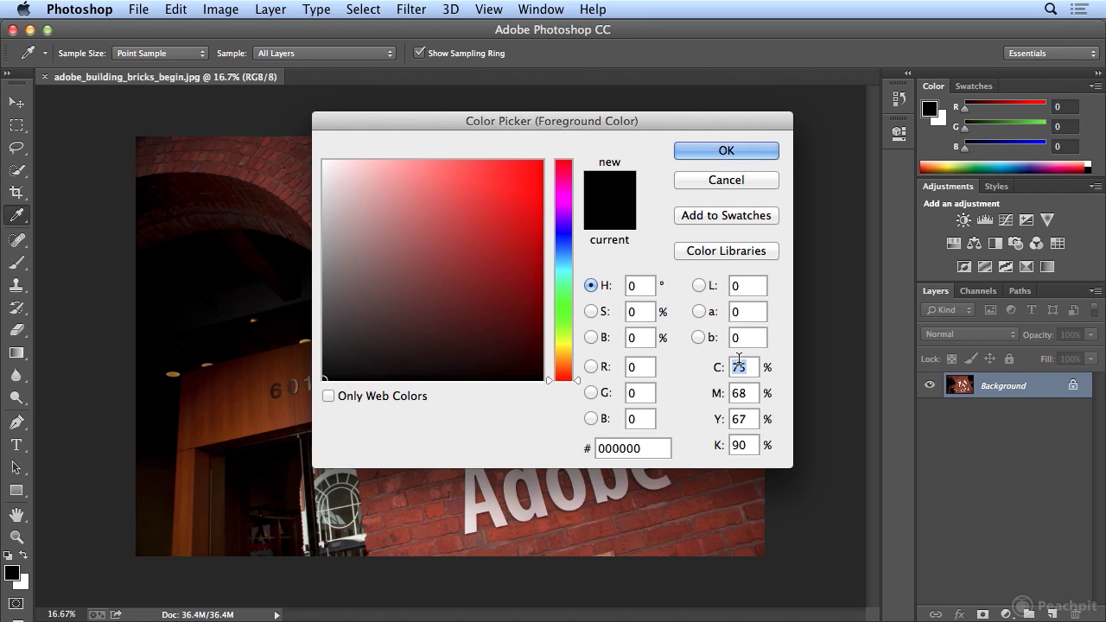
text(0)
key(Tab)
text(0)
key(Tab)
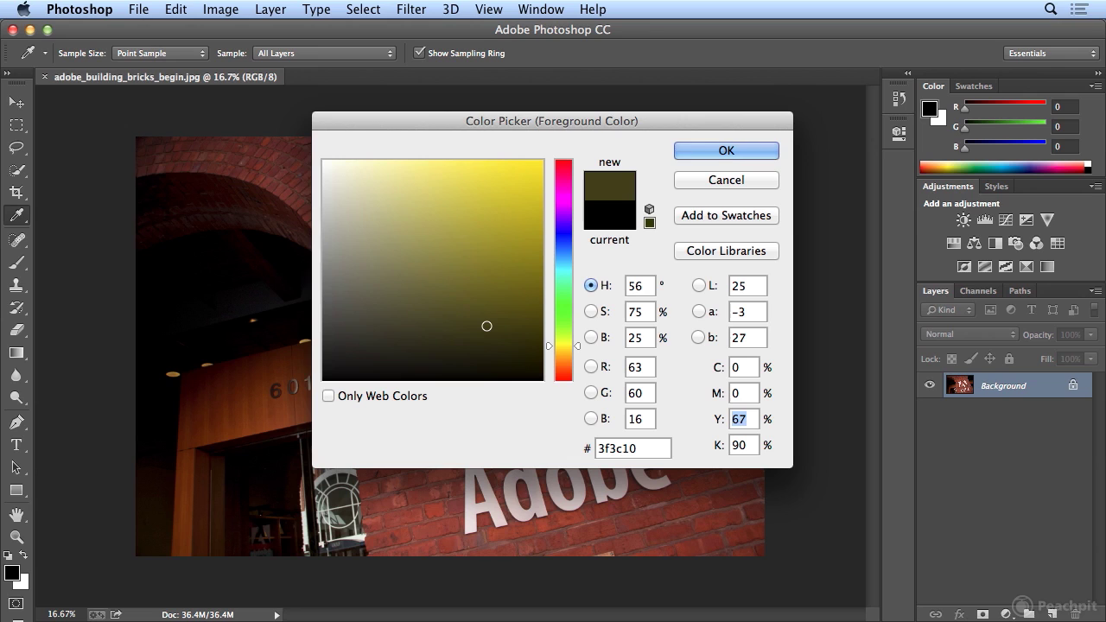
text(100)
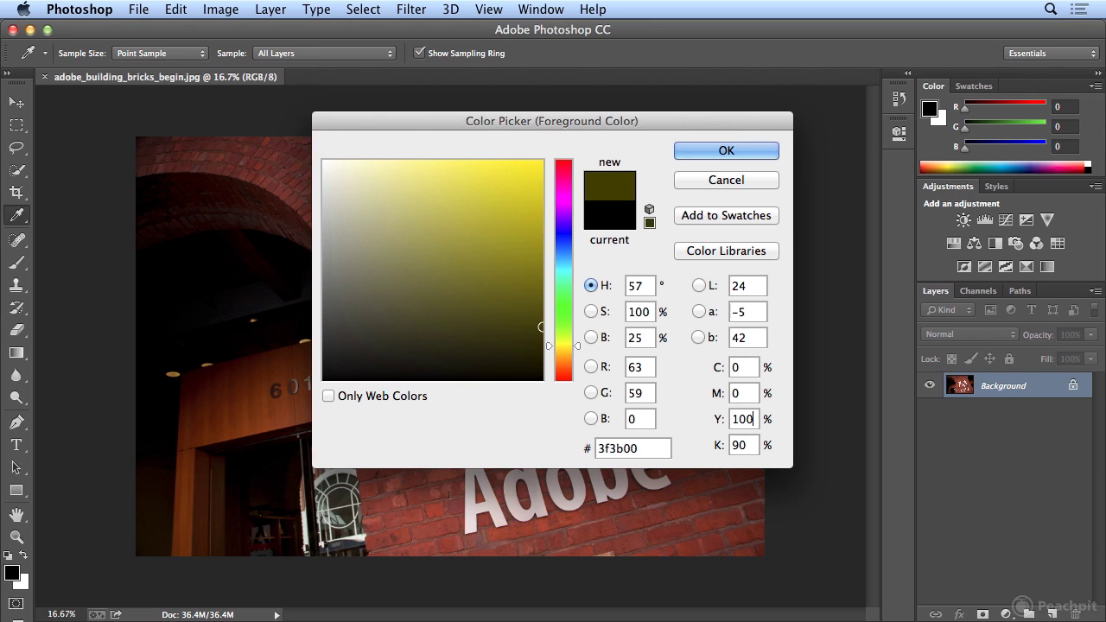
key(Tab)
text(0)
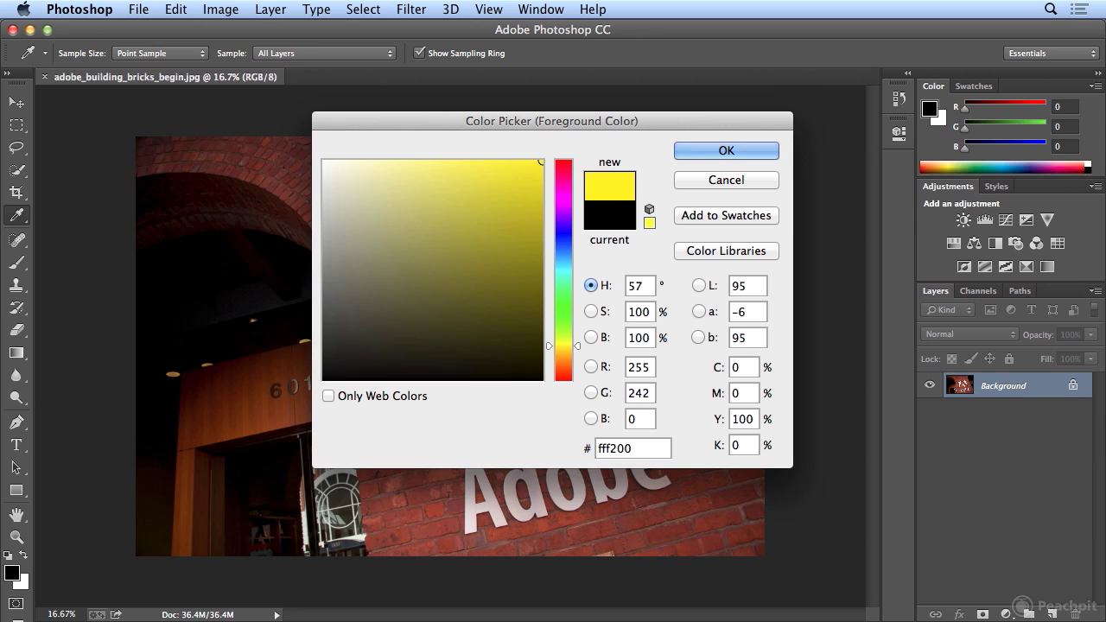
key(Return)
key(t)
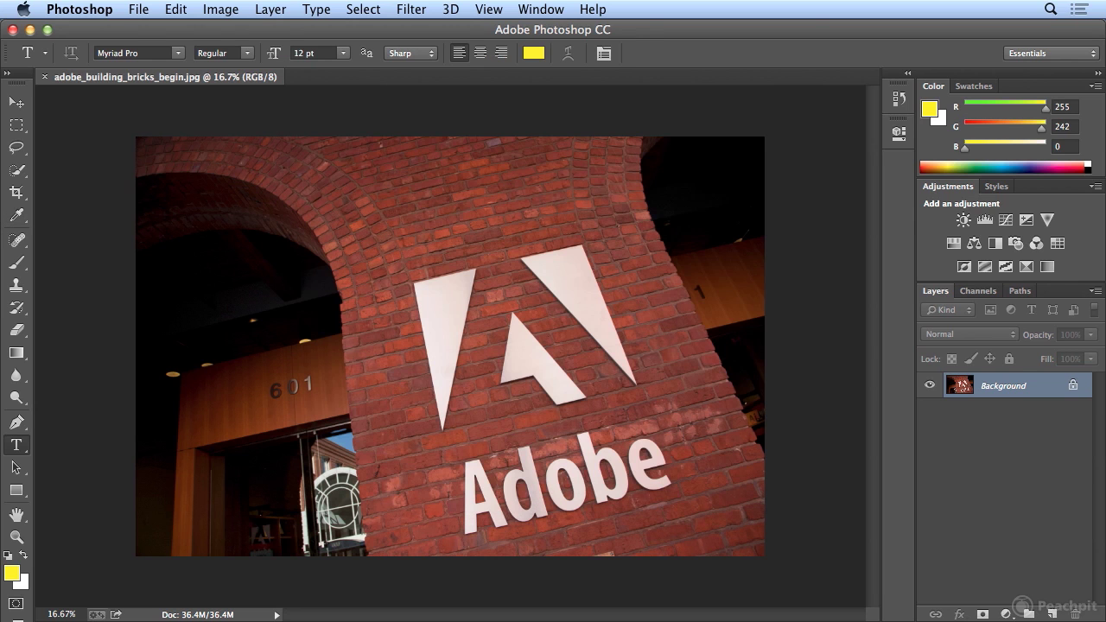
Step: Type 'Creative Cloud' above the Adobe logo, select all of it and enlarge it to 71 pt
click(460, 247)
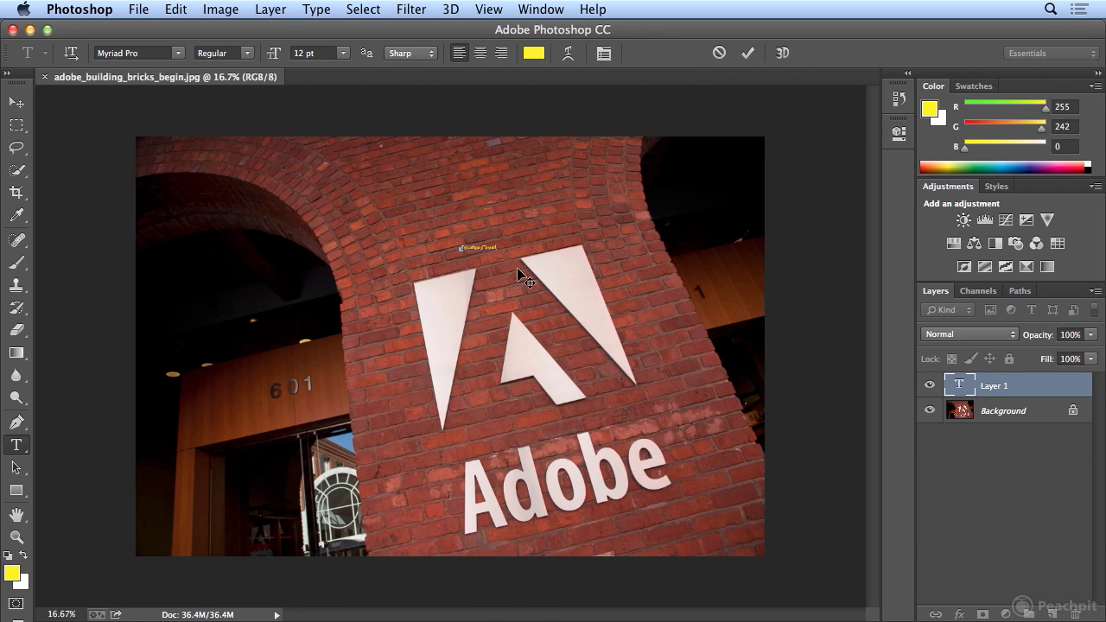
click(363, 10)
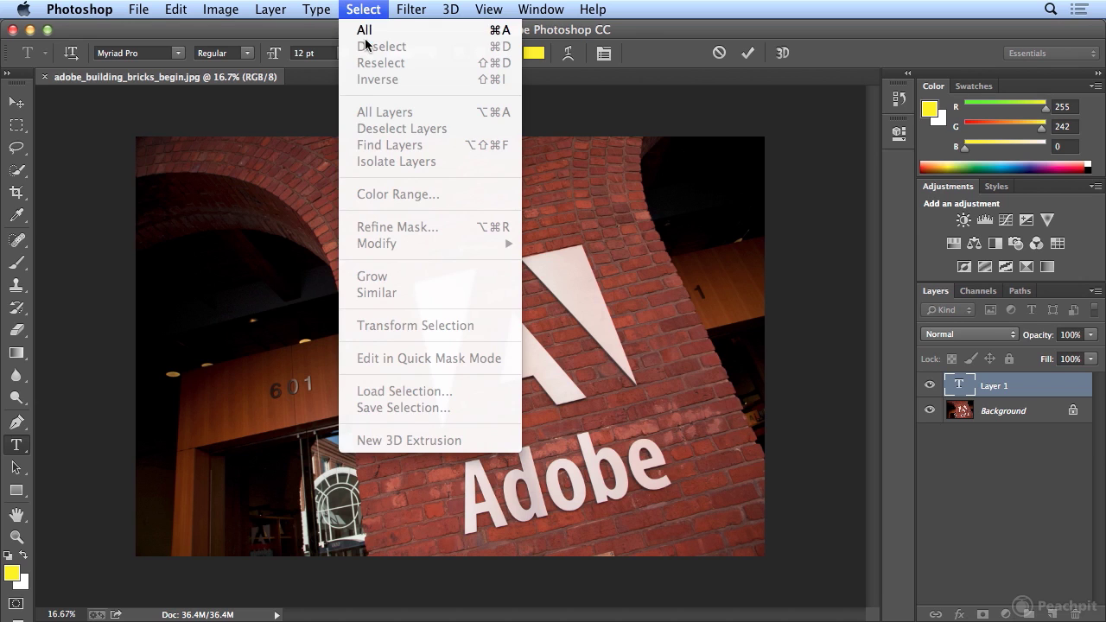
click(372, 33)
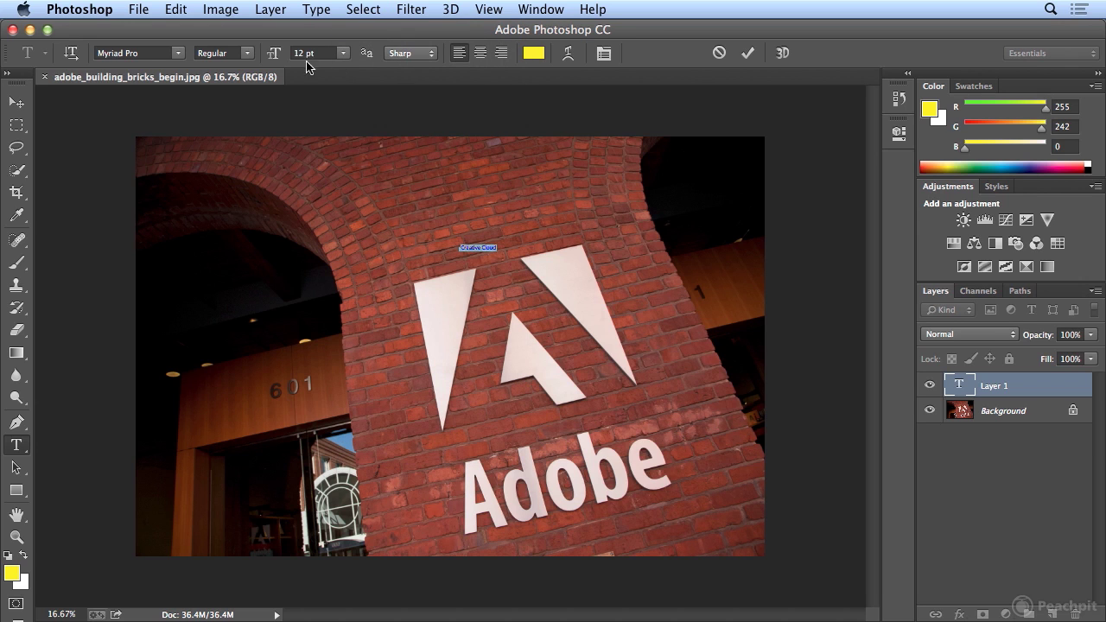
drag(273, 55, 327, 47)
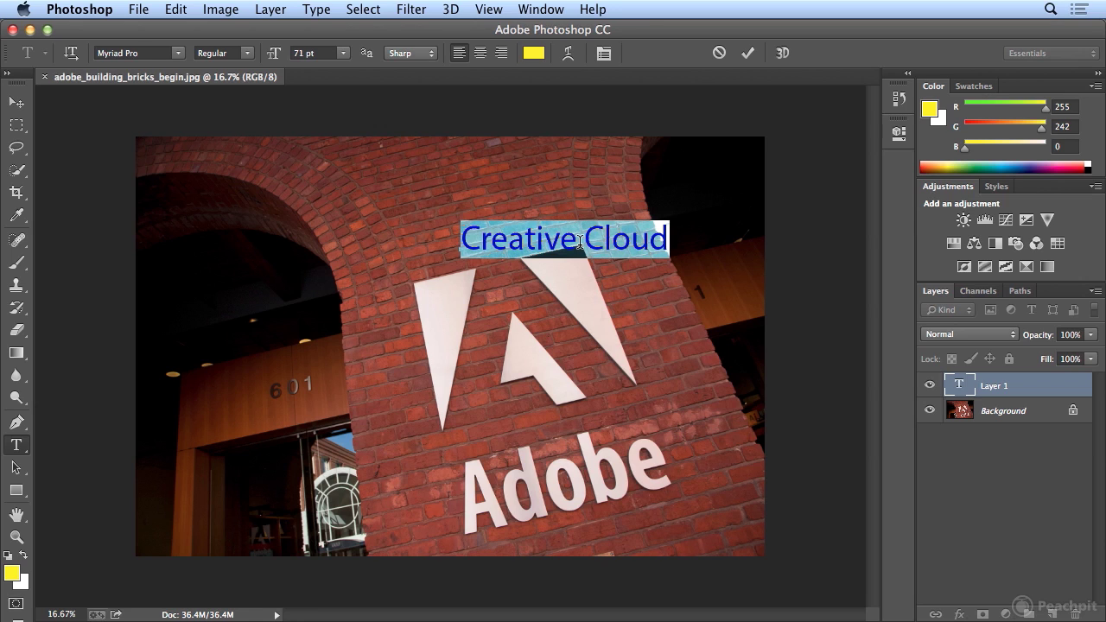
click(169, 9)
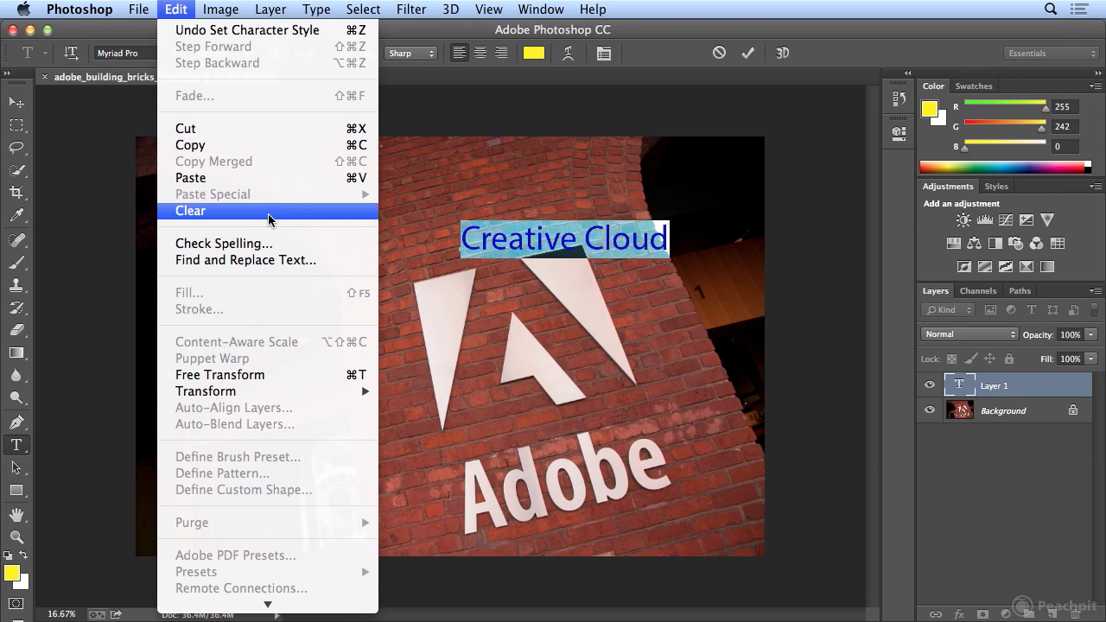
Step: Run a spell check on the 'Creative Cloud' text and set it in Noteworthy Light
click(264, 242)
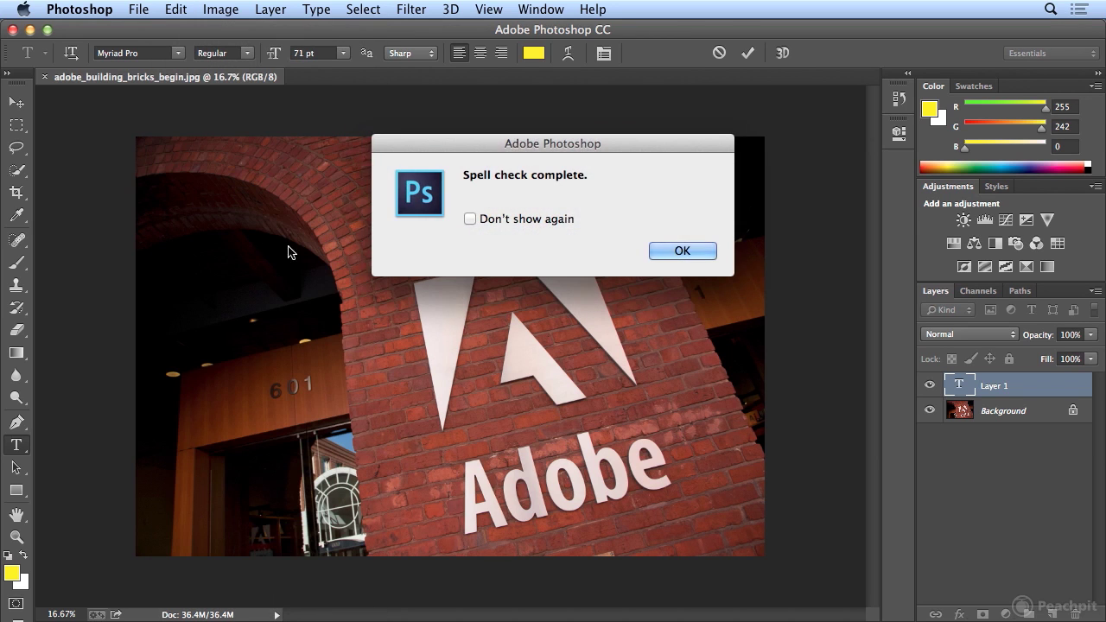
click(662, 251)
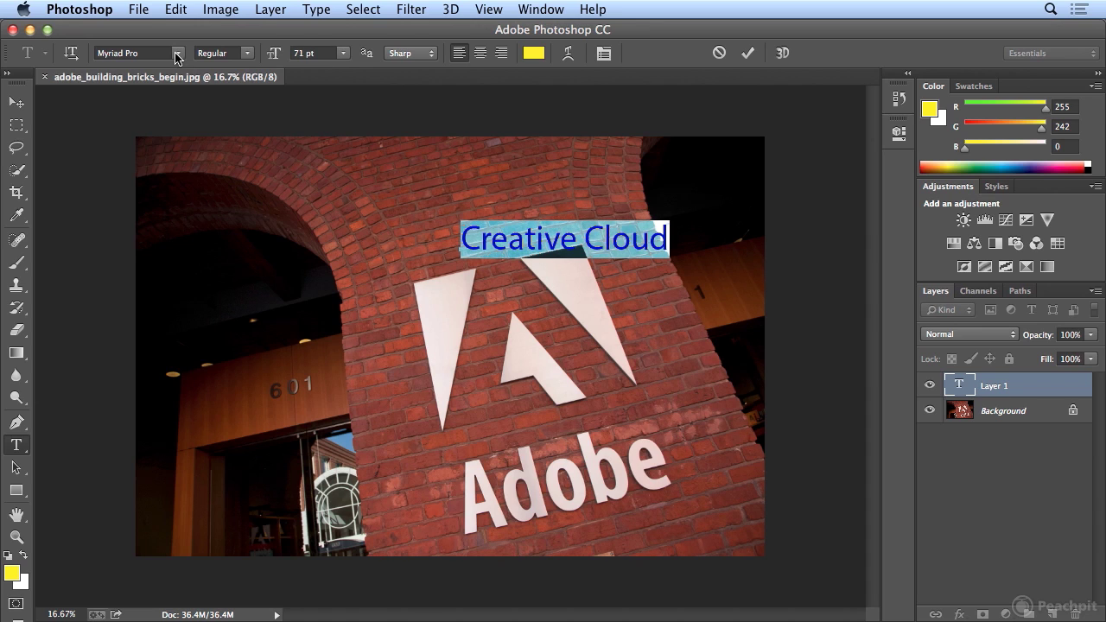
click(176, 56)
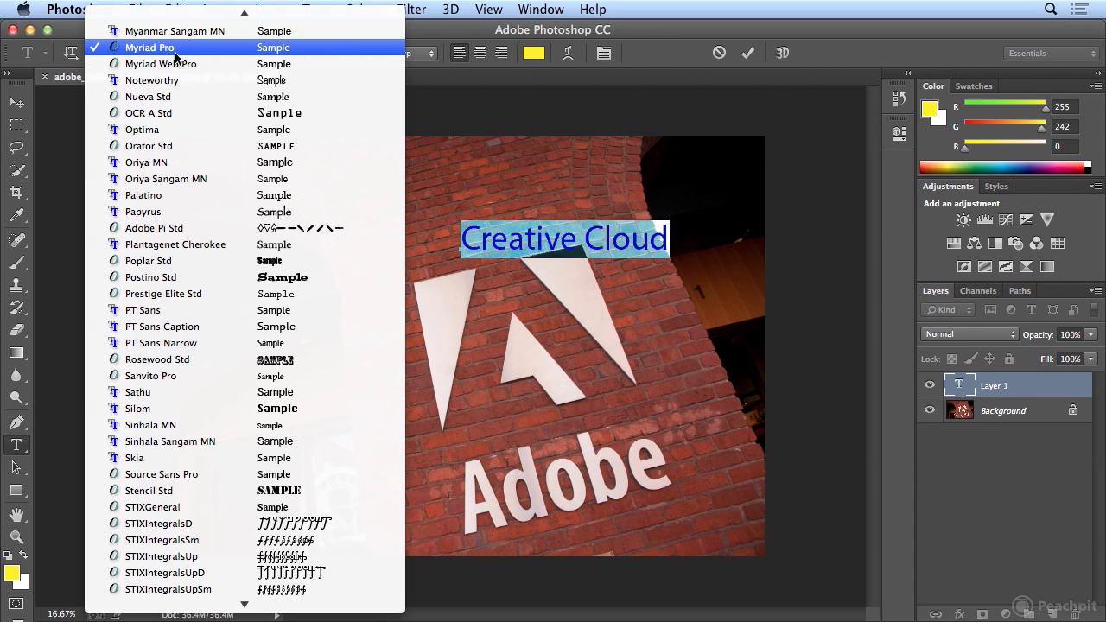
click(214, 80)
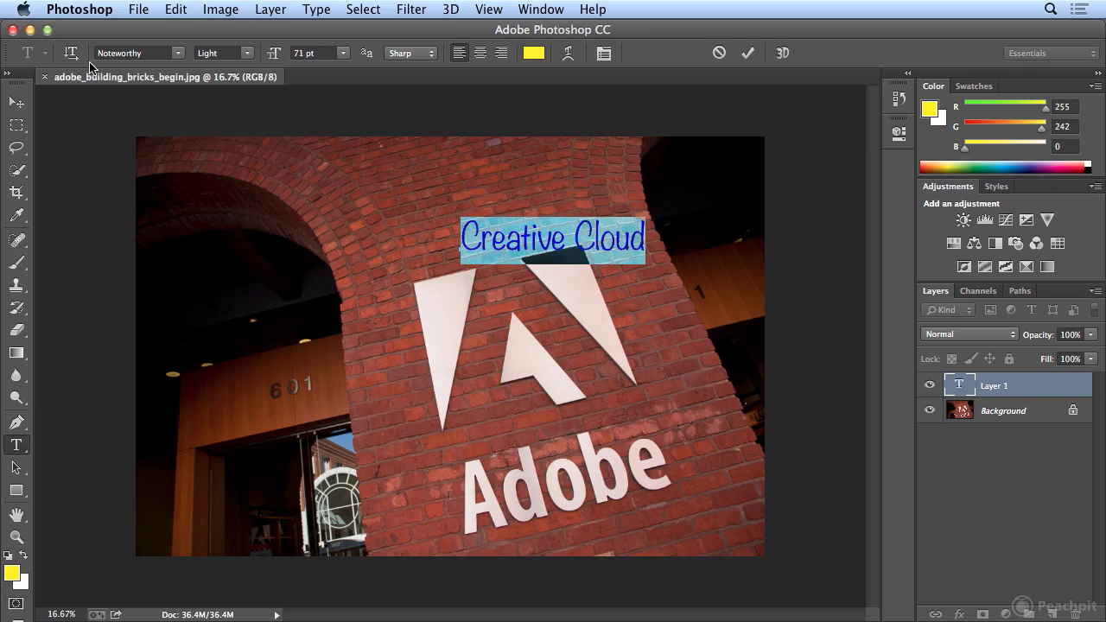
click(179, 54)
scroll(244, 311, up, 20)
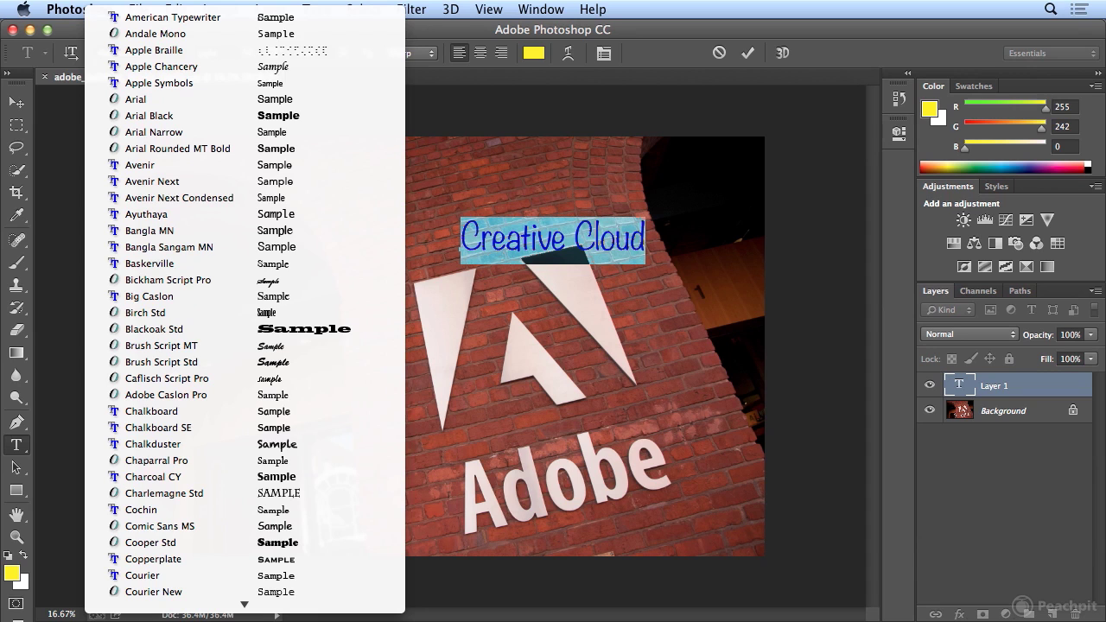
Step: Restyle the text in Brush Script Std at 86 pt and place it just above the logo
click(363, 363)
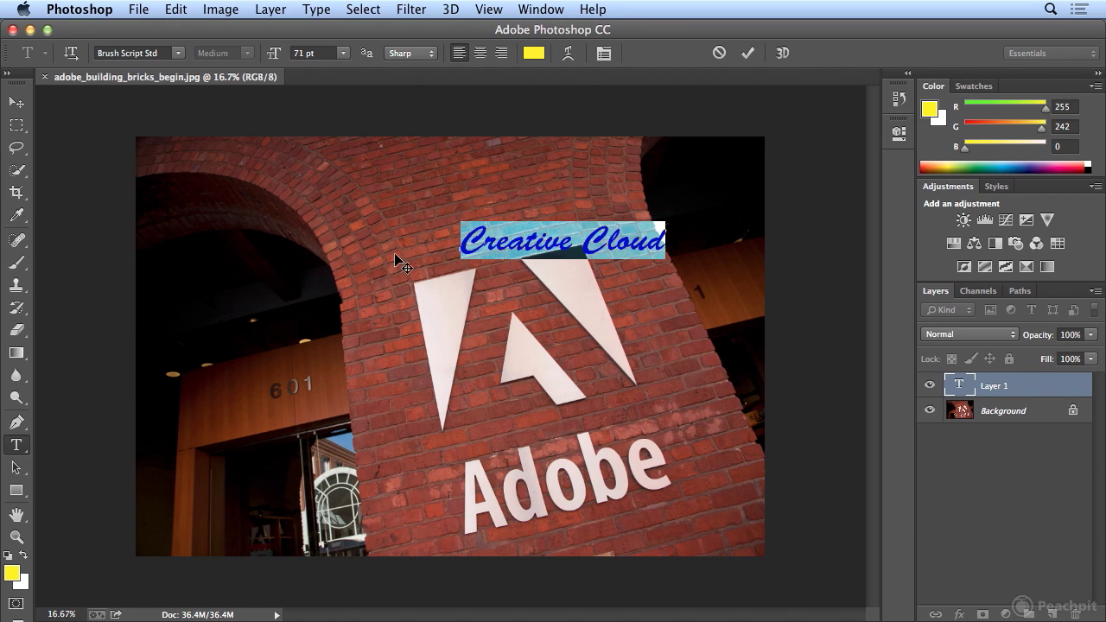
drag(270, 53, 286, 49)
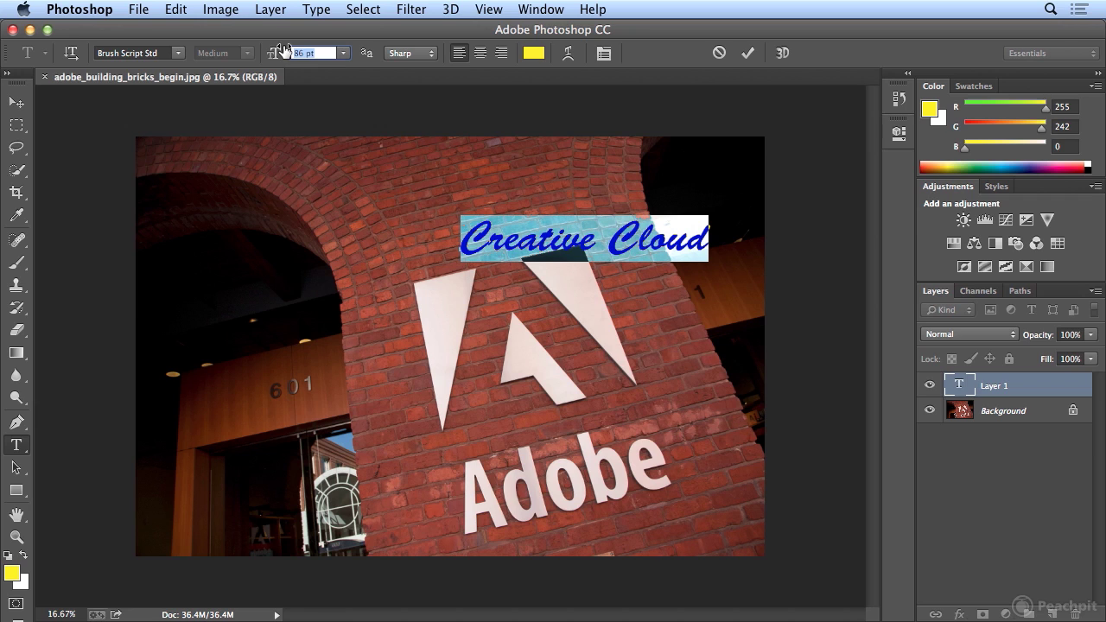
drag(635, 289, 598, 293)
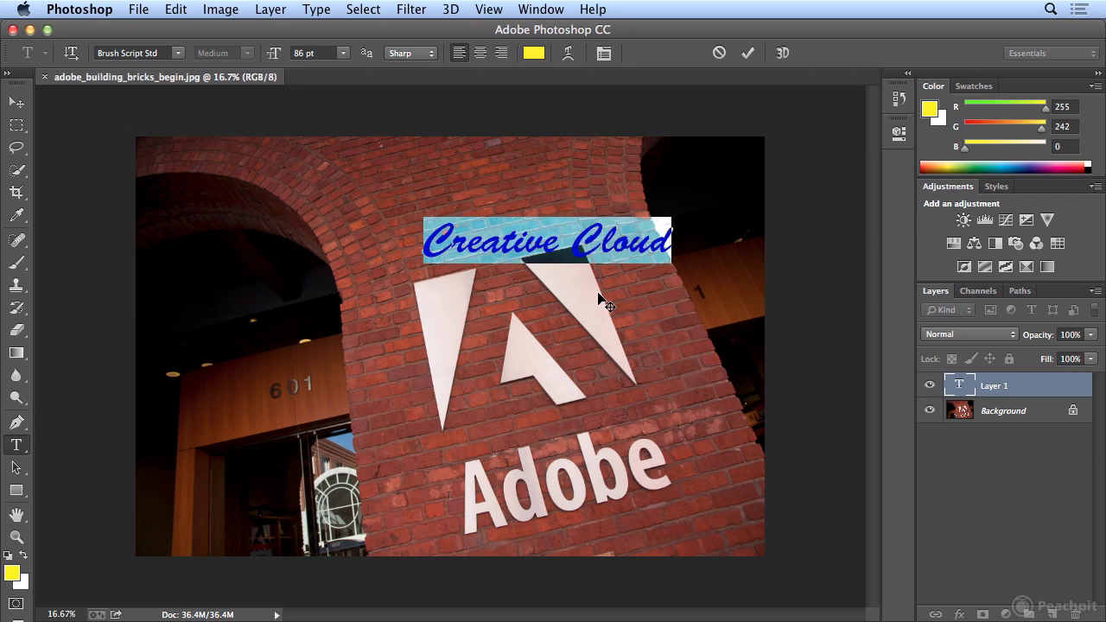
click(537, 235)
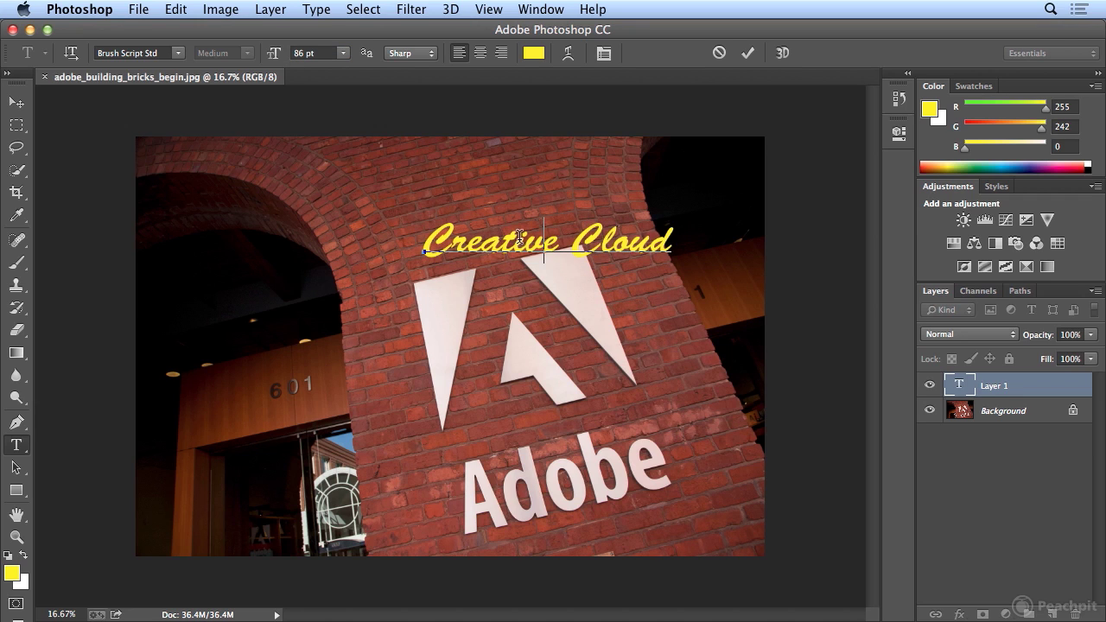
drag(614, 302, 602, 318)
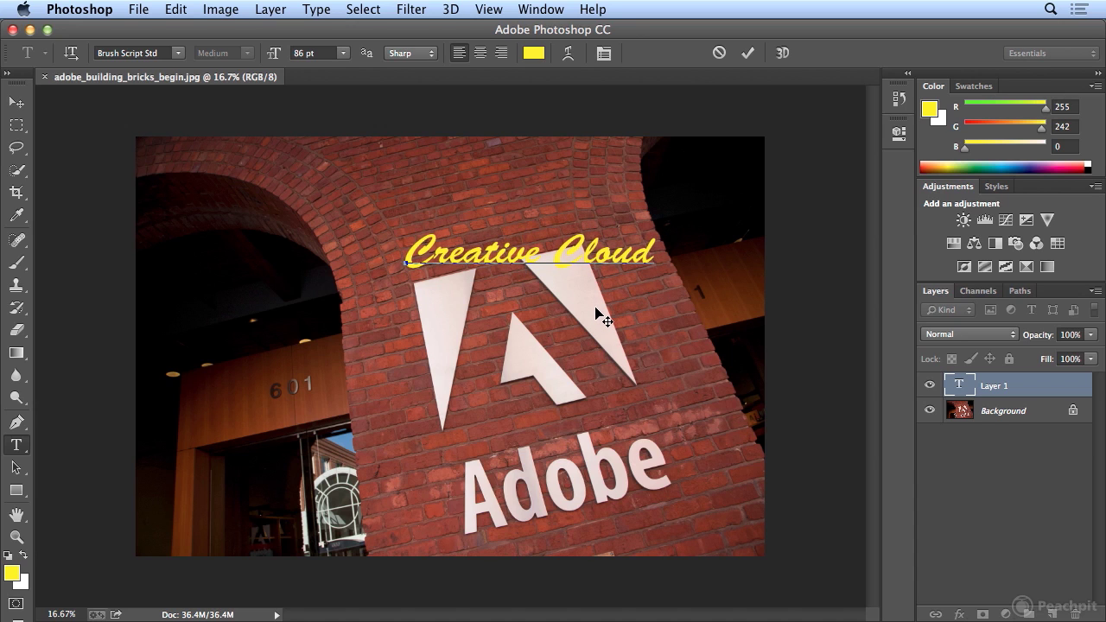
Step: Free Transform the text about 13.6° clockwise and shift it down-right to follow the wall
click(16, 105)
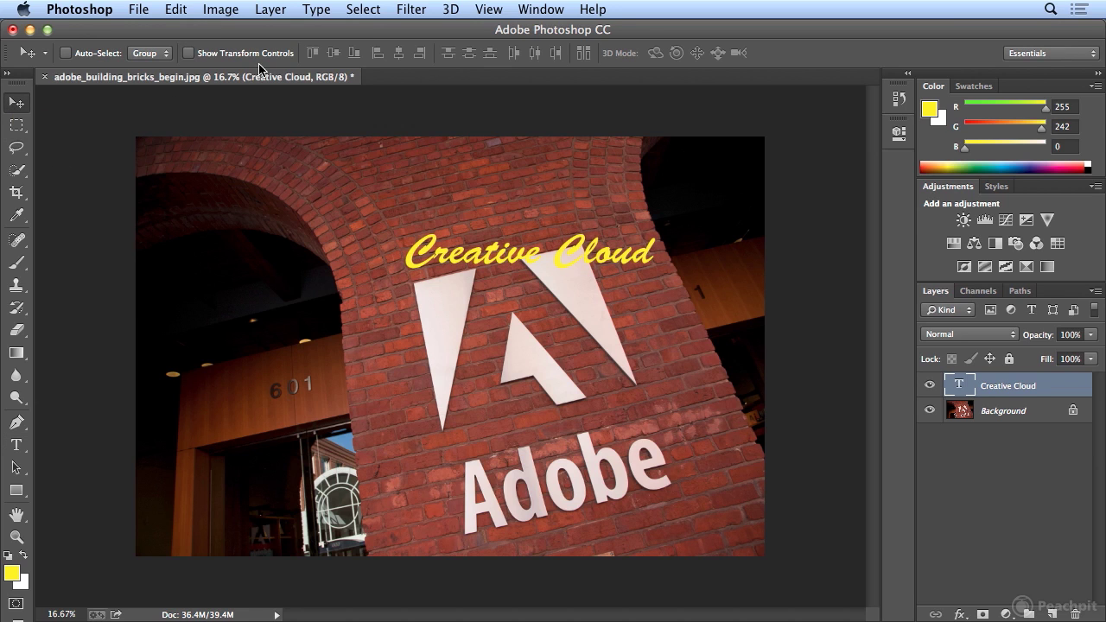
click(173, 9)
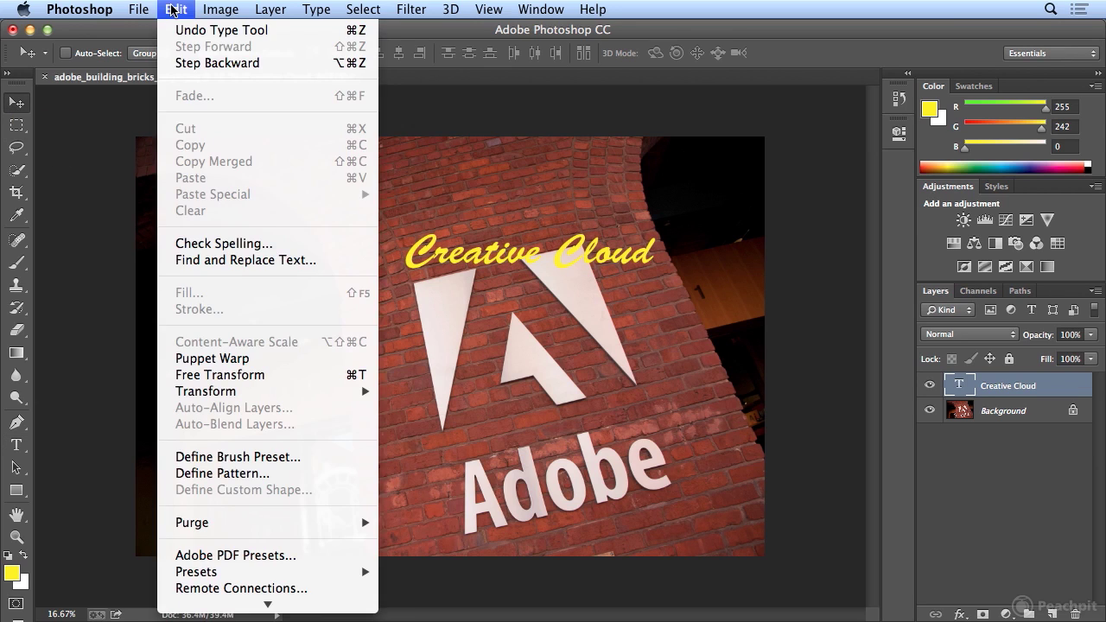
click(259, 375)
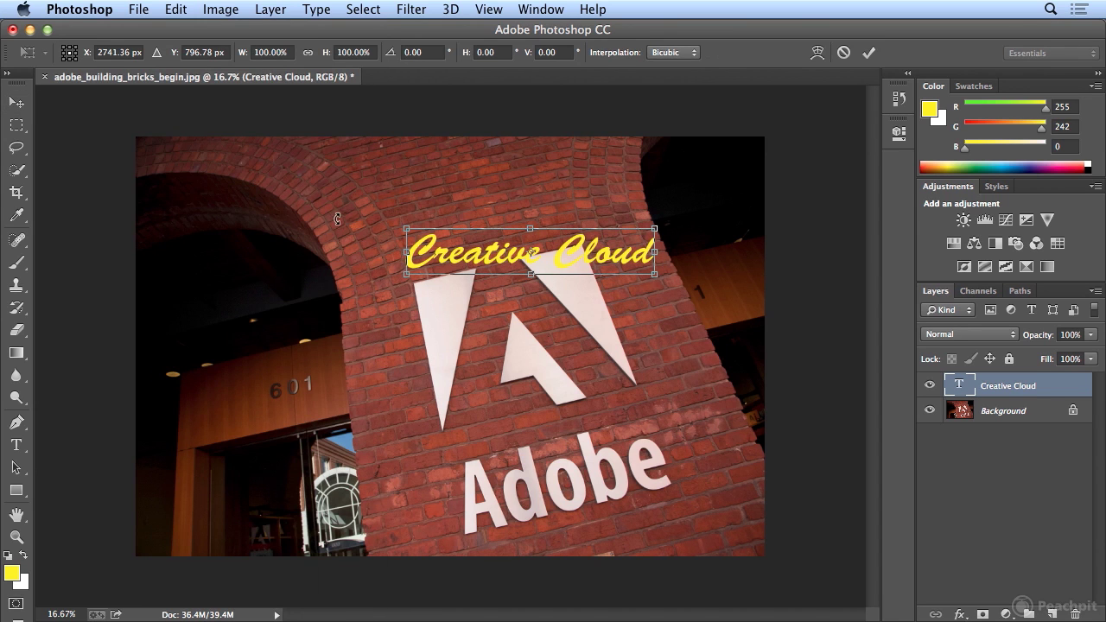
drag(354, 217, 355, 156)
mouse_move(574, 271)
mouse_down()
mouse_move(596, 275)
mouse_move(587, 266)
mouse_up()
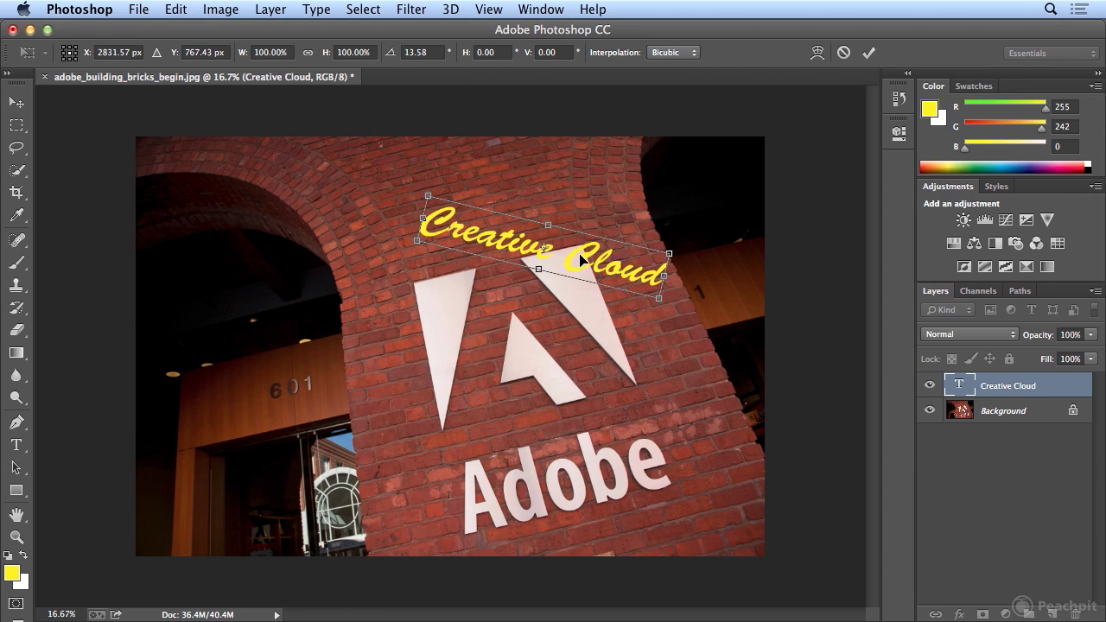
key(Return)
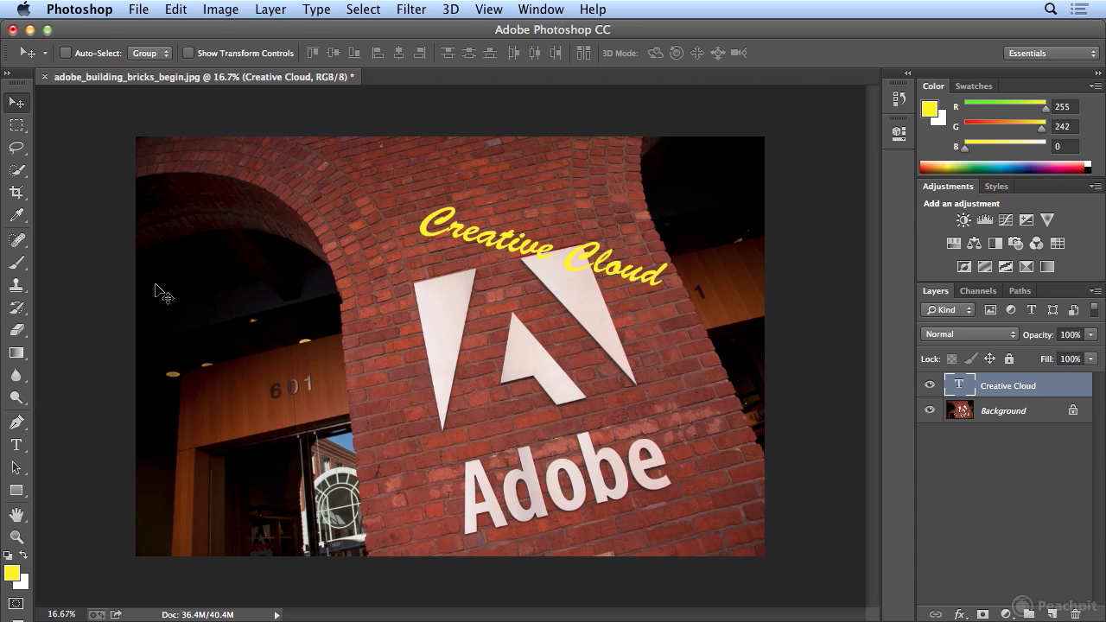
Step: Select the Creative Cloud text and set its kerning to Optical in the Character panel
click(17, 446)
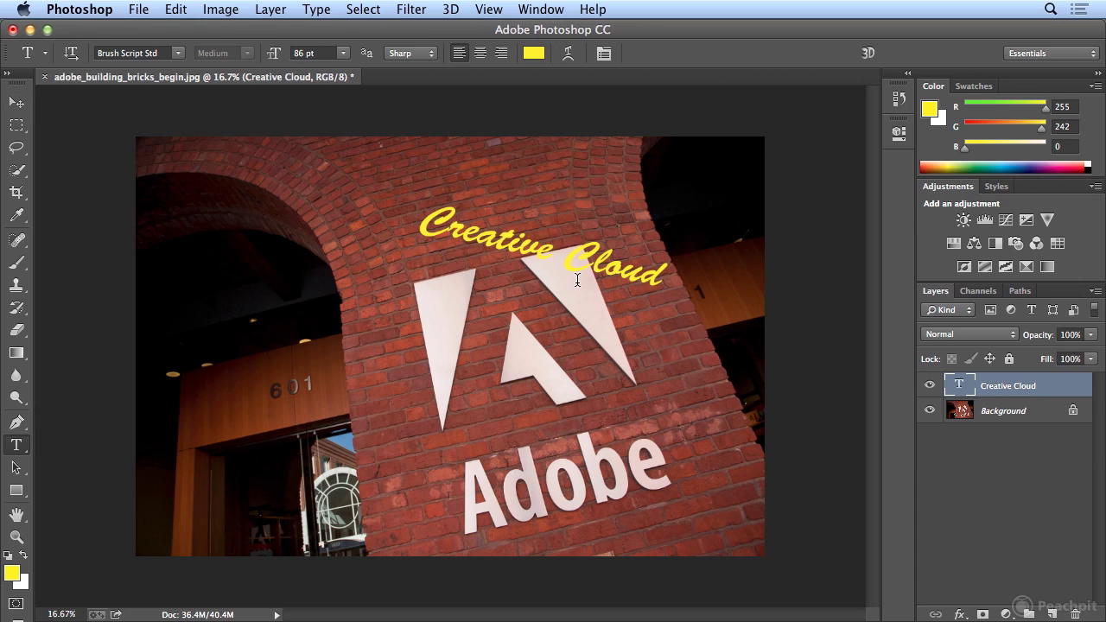
click(450, 227)
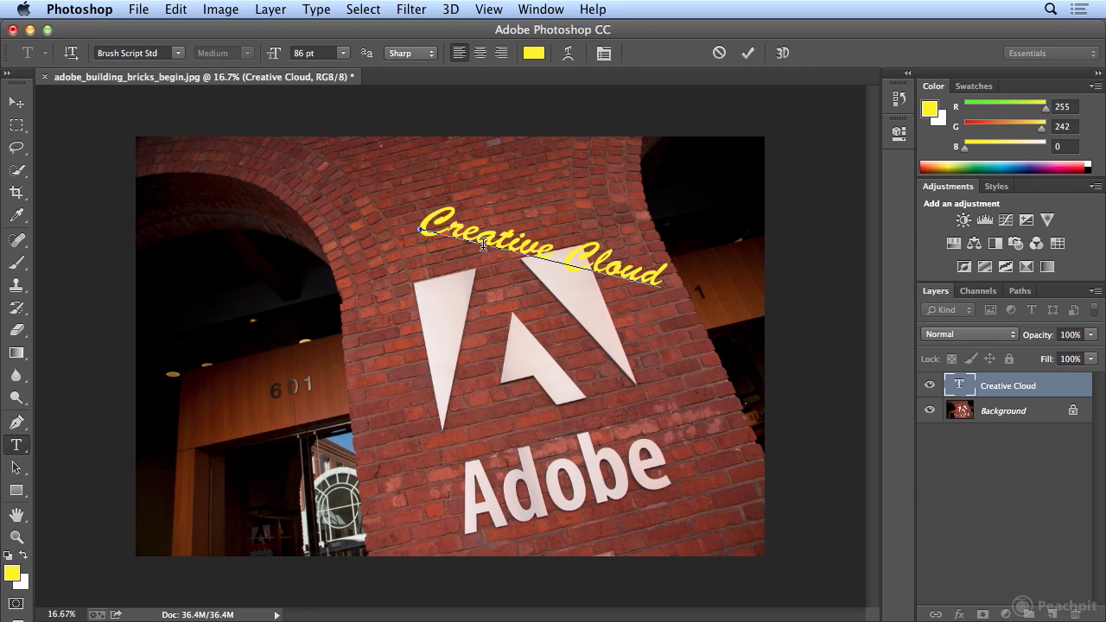
click(602, 63)
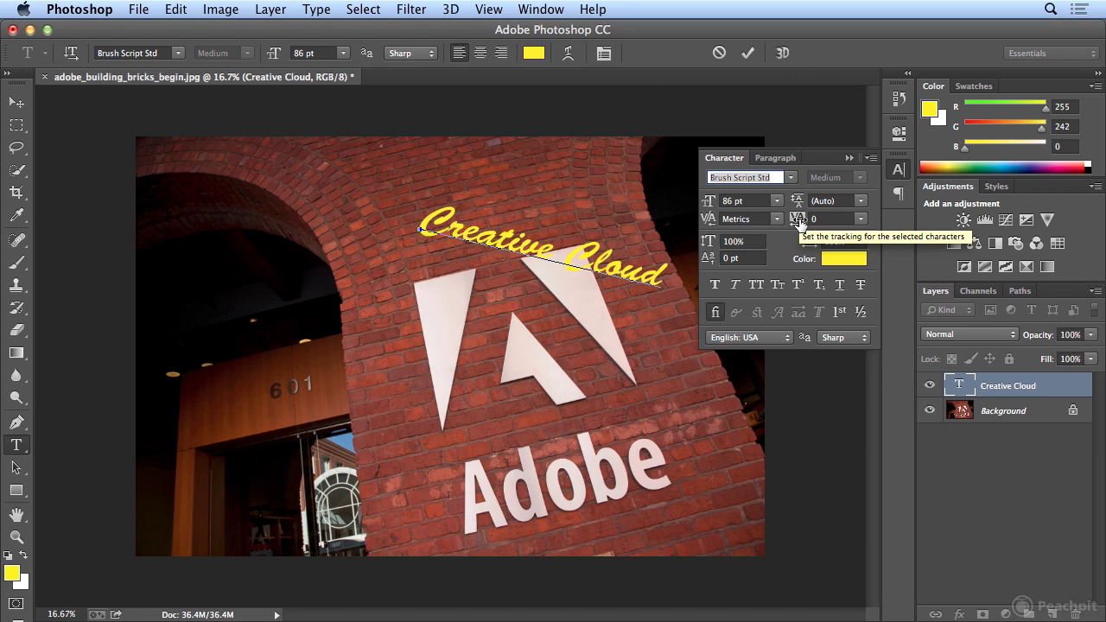
triple_click(650, 250)
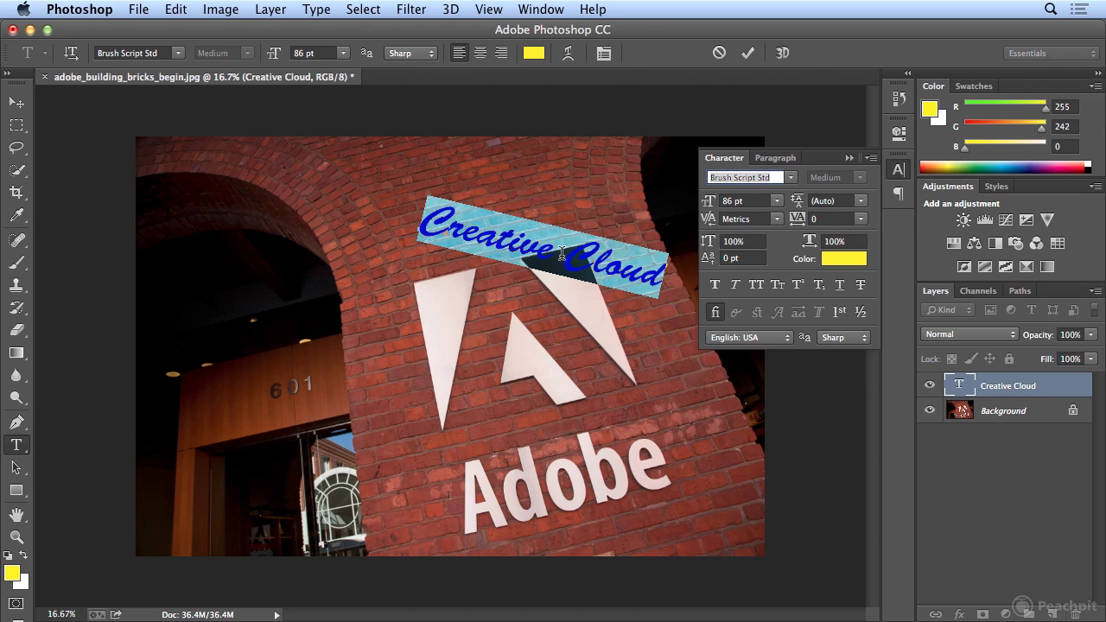
click(777, 220)
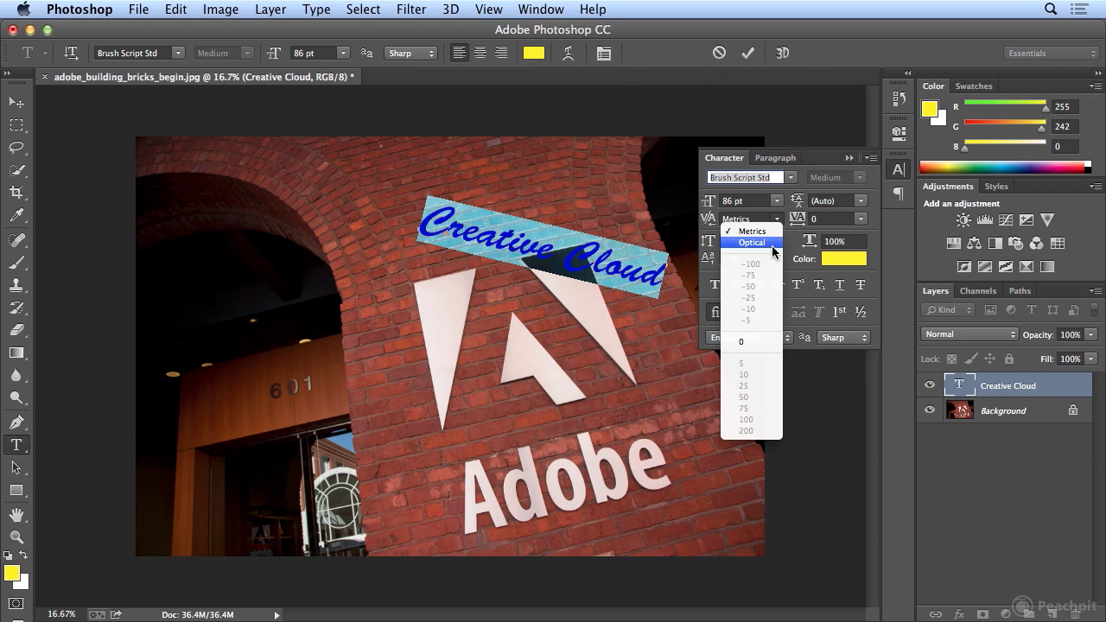
click(773, 248)
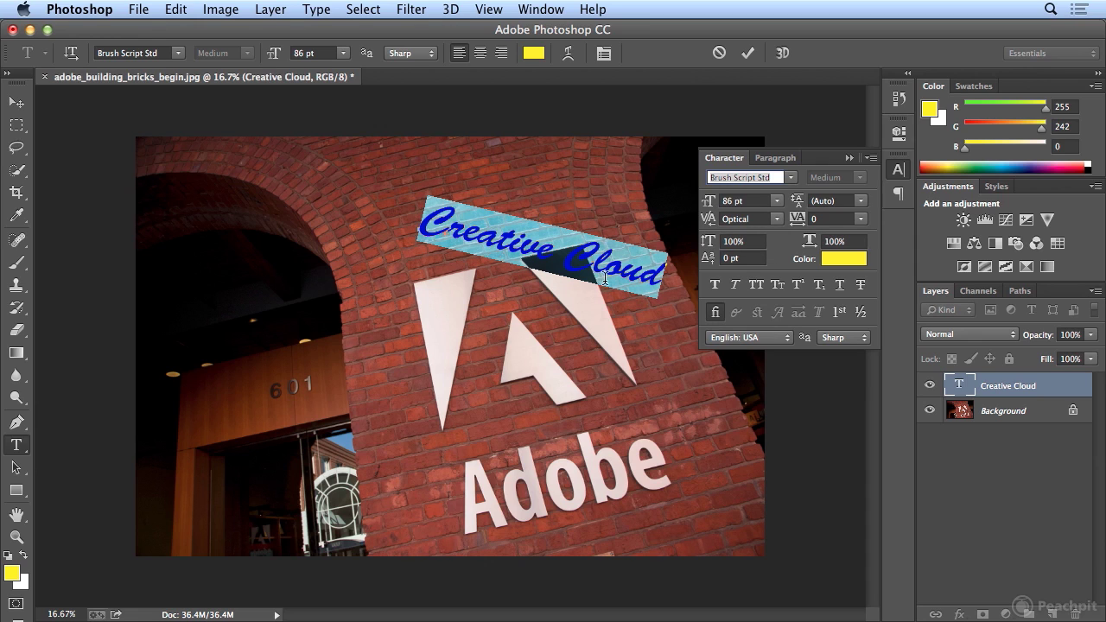
click(456, 231)
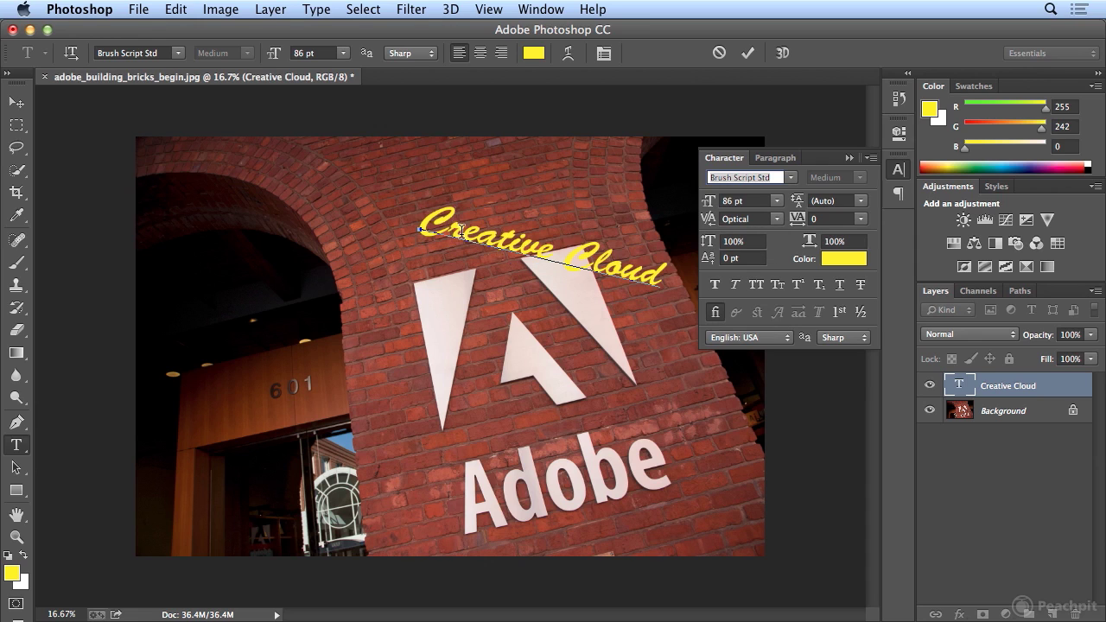
Step: Tighten the kerning to -25 and a Cloud letter pair to -40, then commit the edit
click(778, 222)
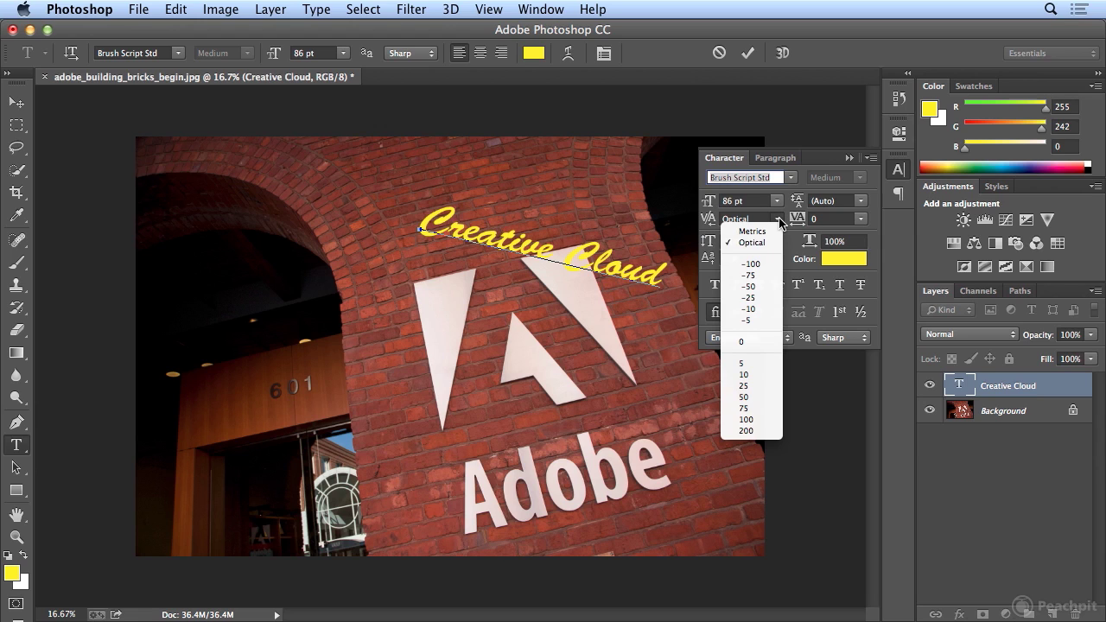
click(771, 309)
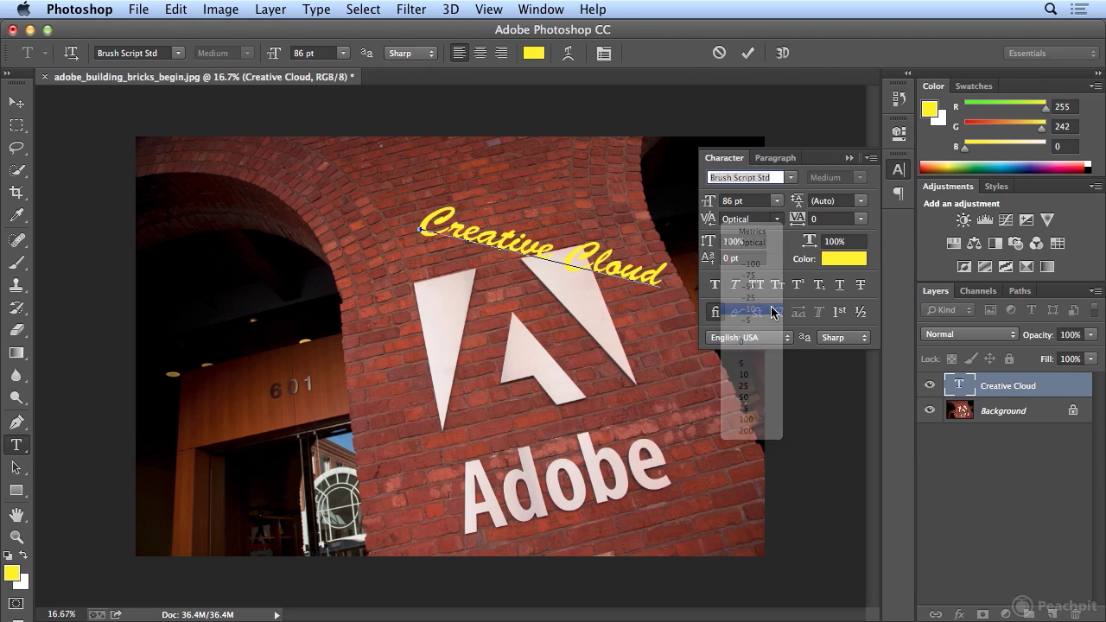
click(780, 222)
click(772, 298)
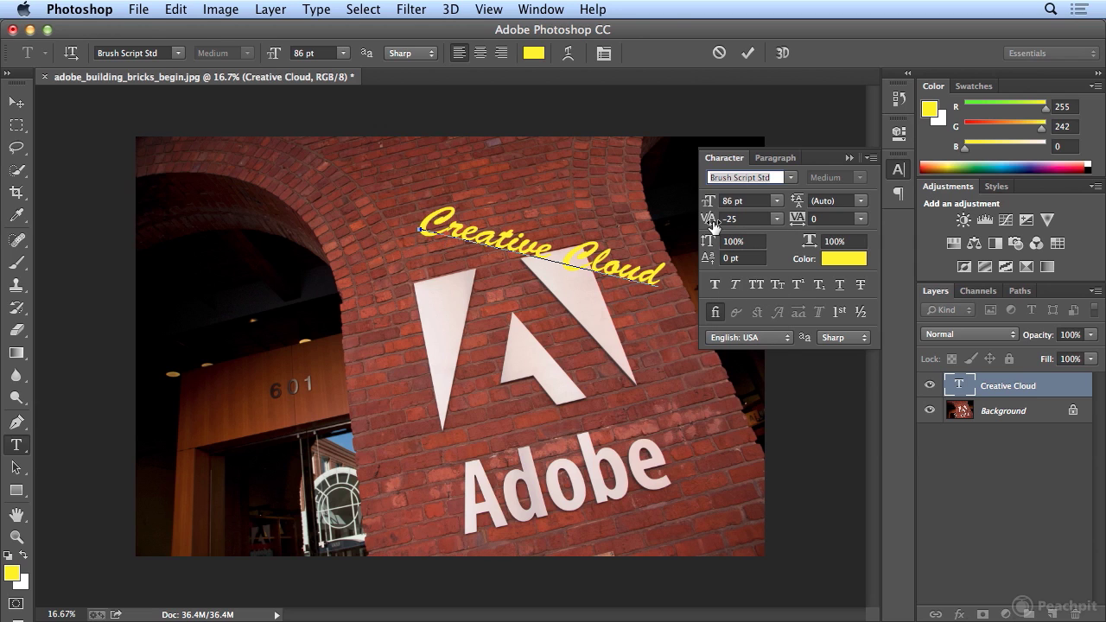
drag(713, 225, 713, 225)
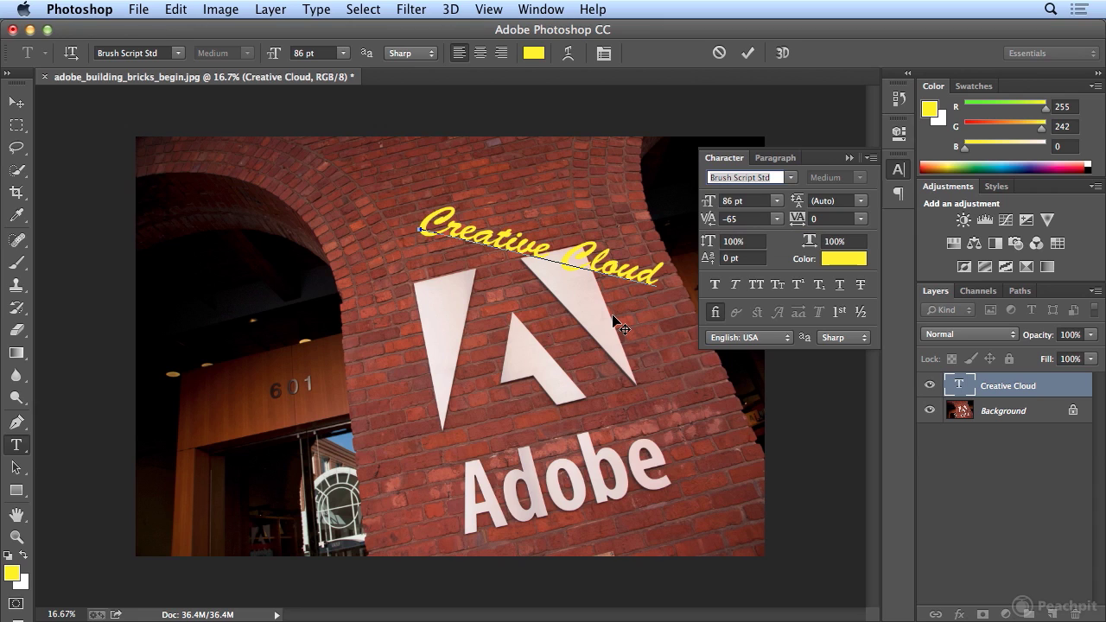
click(596, 258)
key(alt+Left)
key(alt+Left)
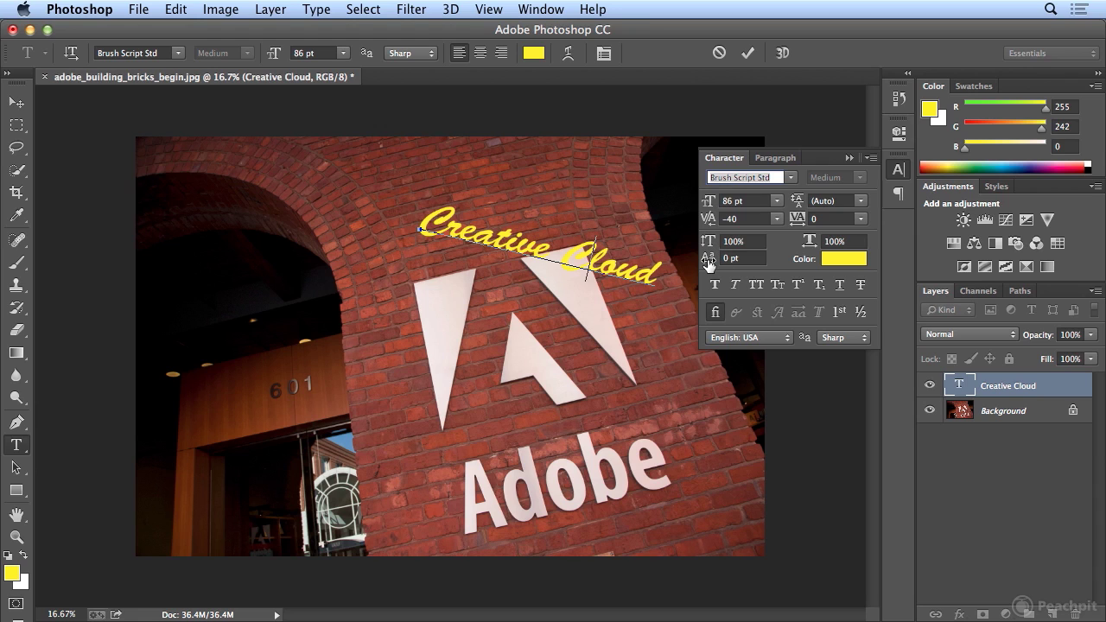
click(897, 172)
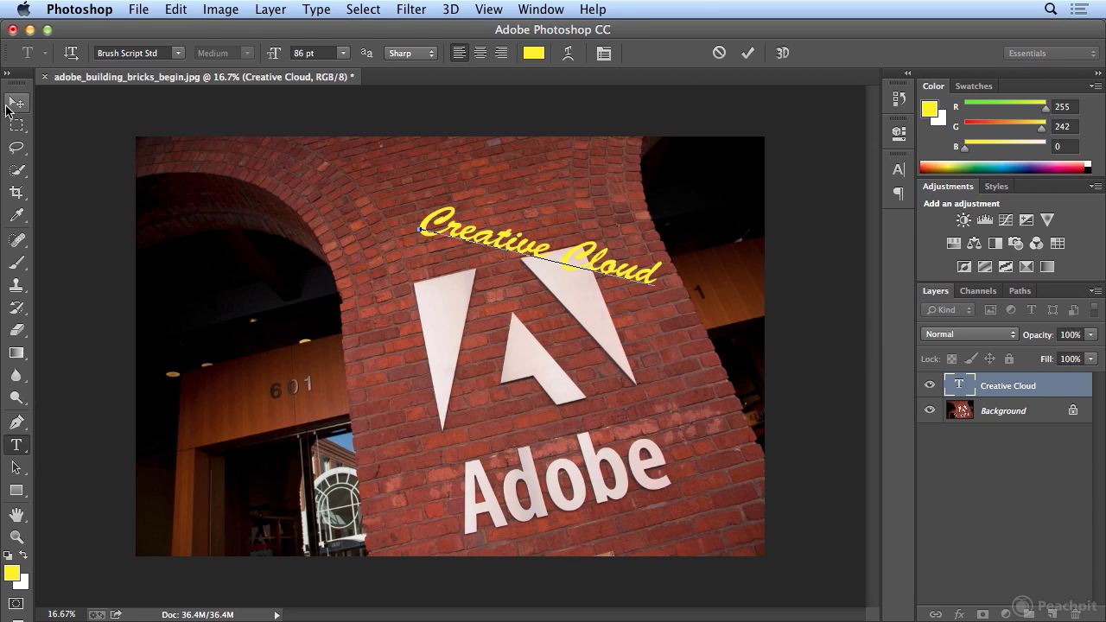
click(7, 107)
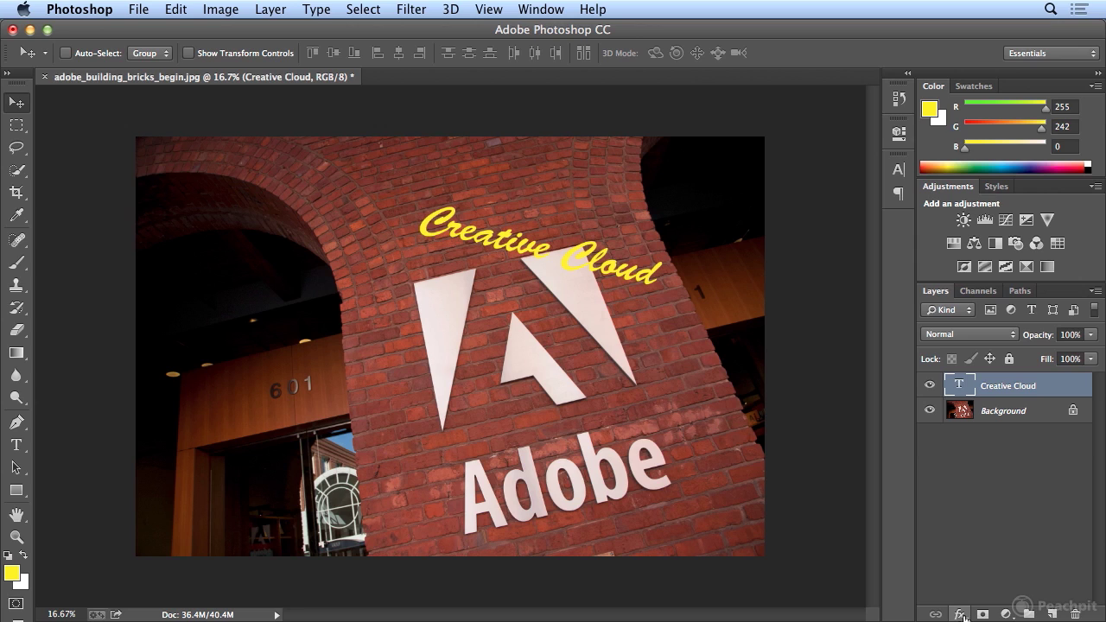
Step: Split the Blend If Underlying Layer black slider to 70/111 in the text layer's Blending Options
click(960, 615)
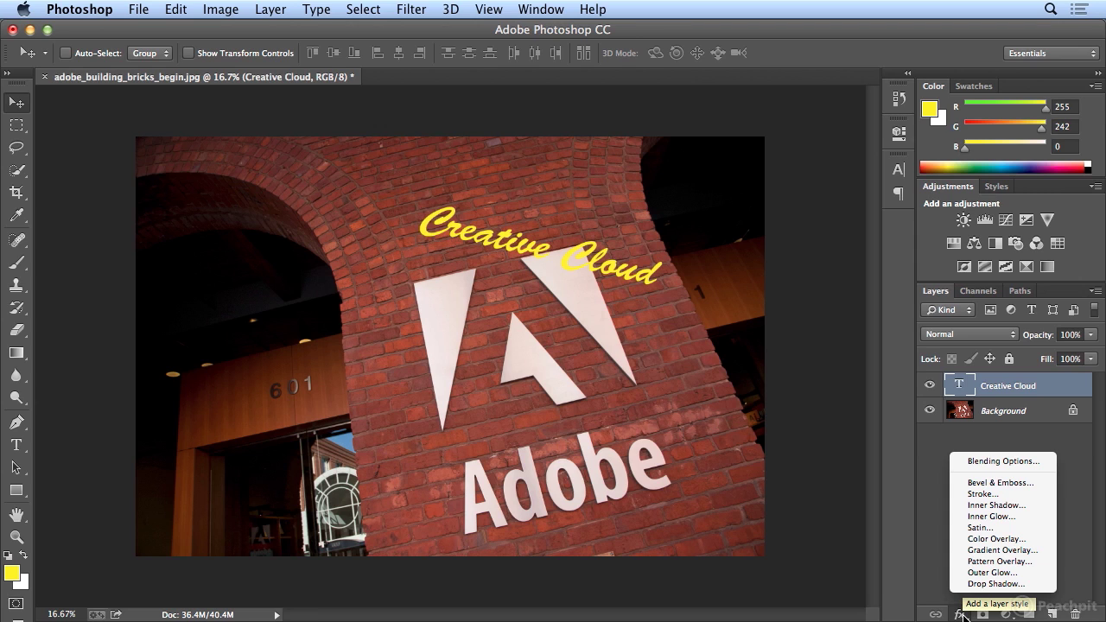
click(990, 463)
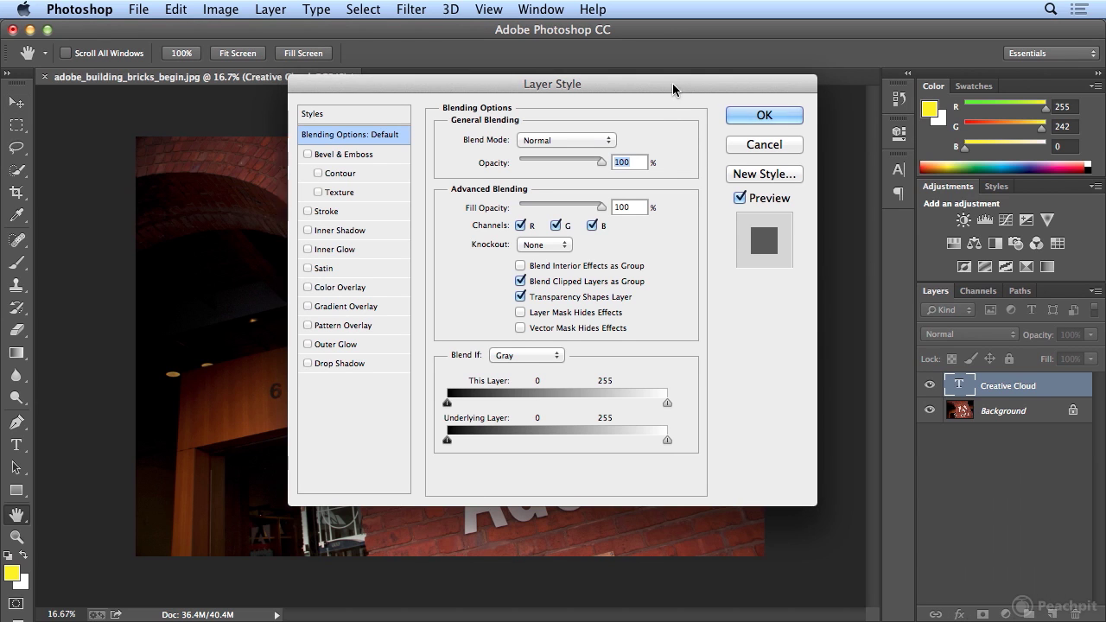
drag(672, 83, 276, 106)
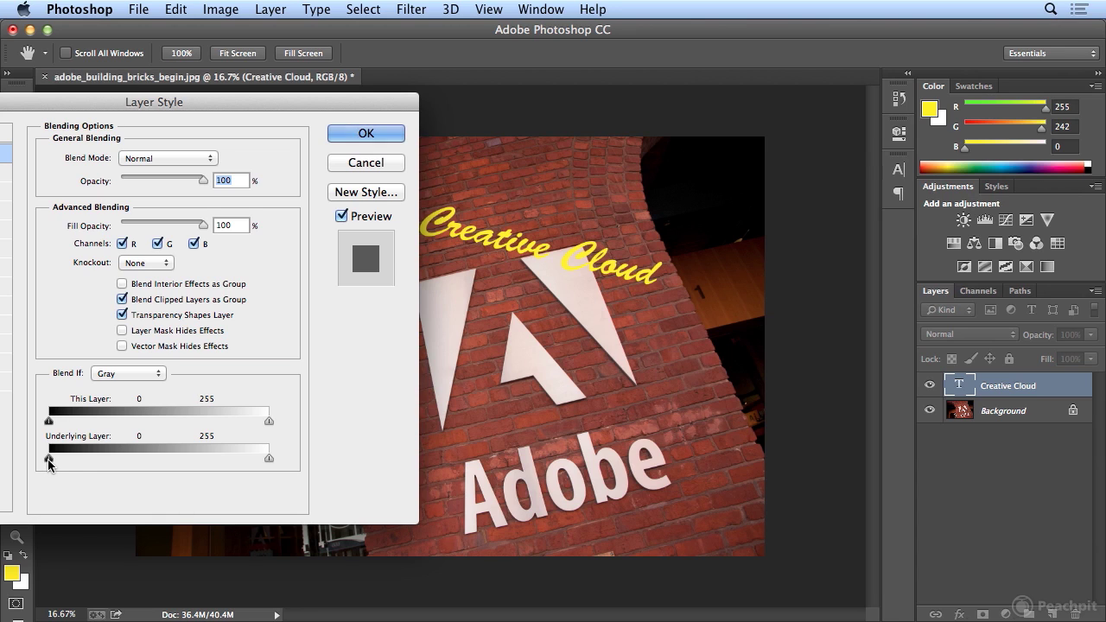
drag(49, 465, 123, 467)
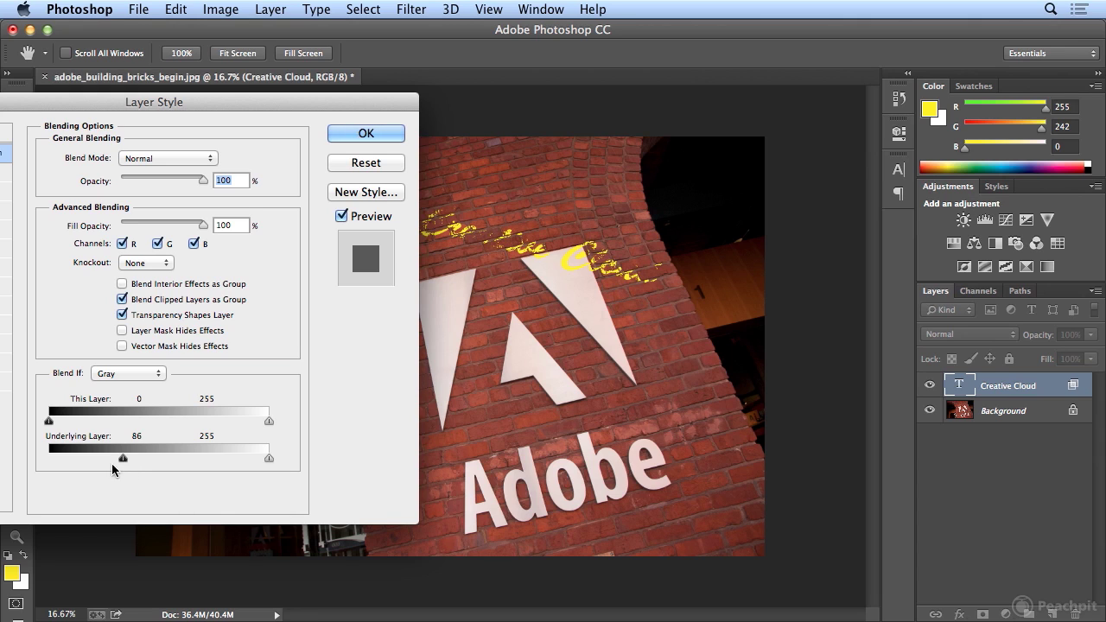
mouse_move(123, 459)
mouse_down()
mouse_move(104, 459)
mouse_move(145, 459)
mouse_move(105, 459)
mouse_up()
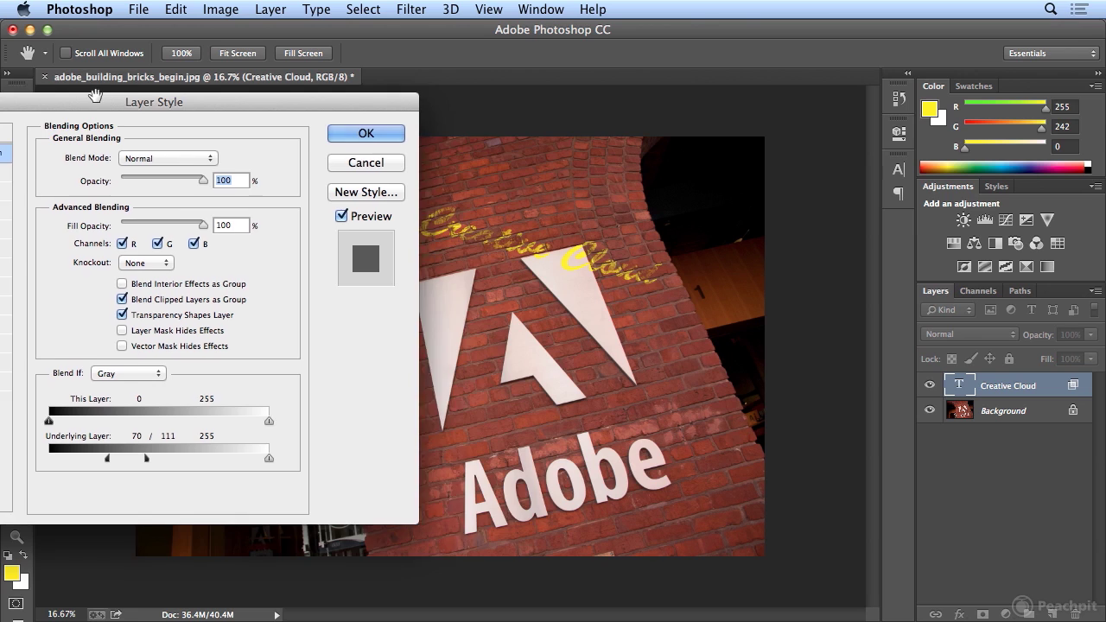
drag(95, 96, 214, 141)
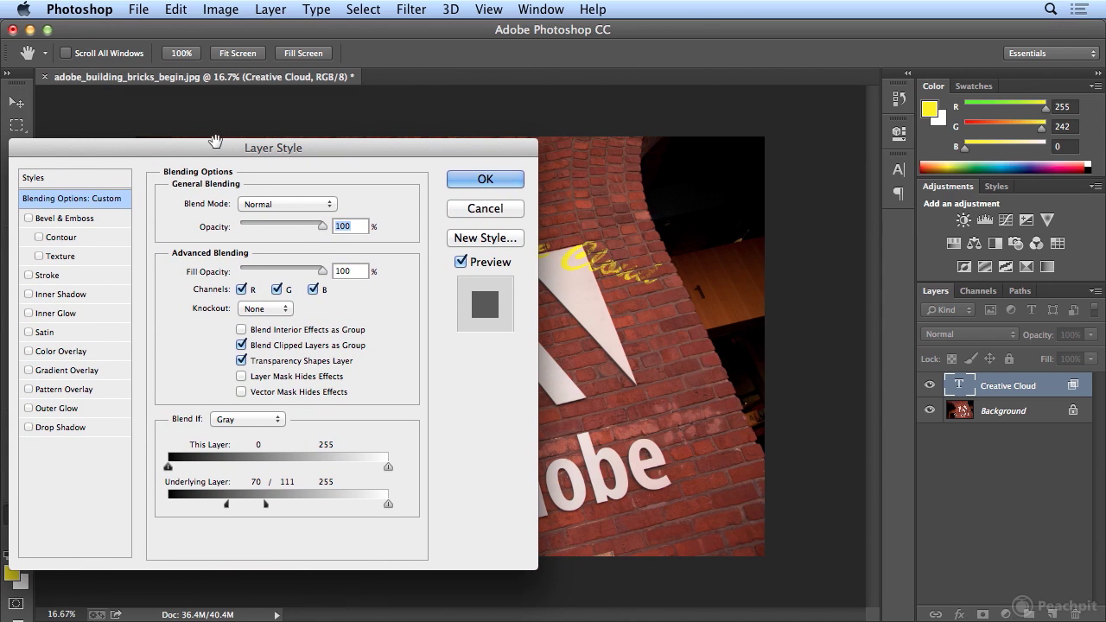
Step: Enable a Drop Shadow in Normal blend mode at 100% opacity, positioned beneath the text
click(89, 426)
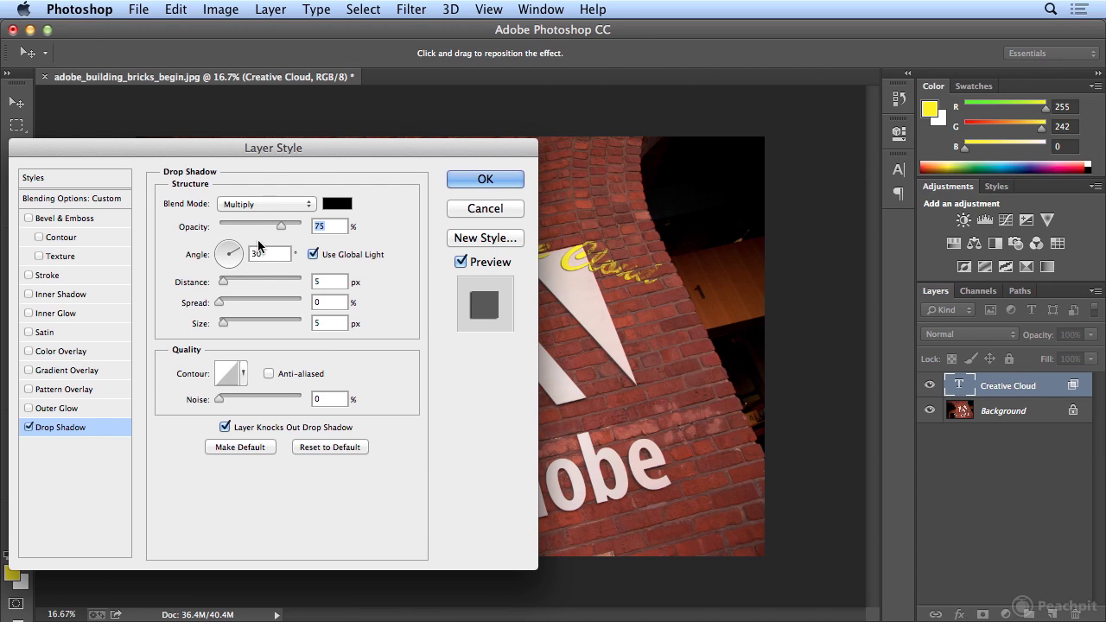
click(255, 205)
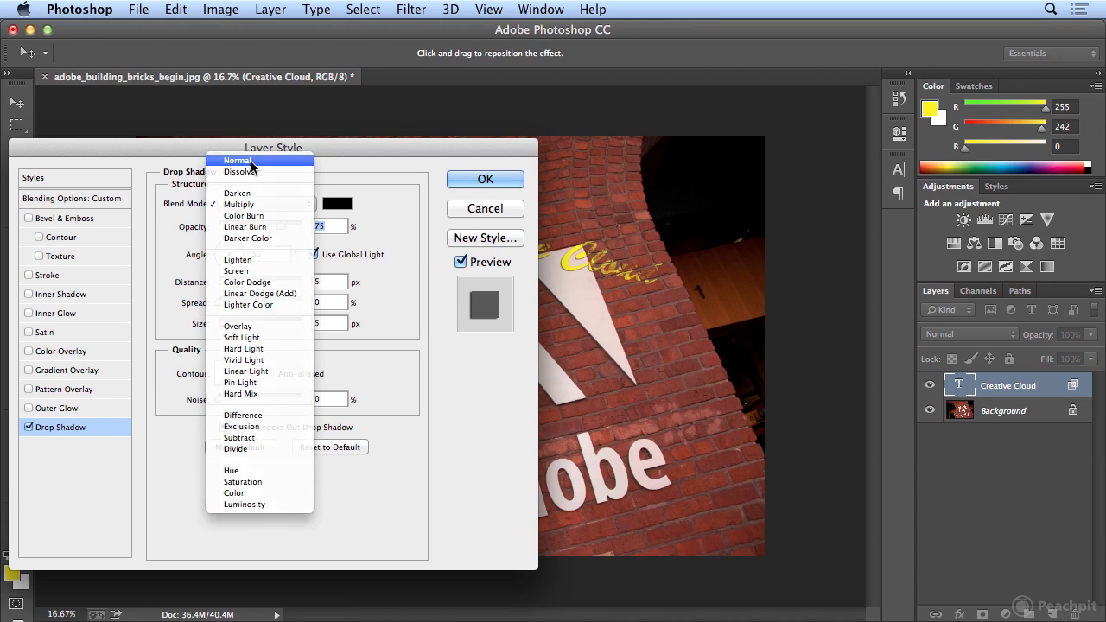
click(251, 162)
drag(282, 227, 302, 228)
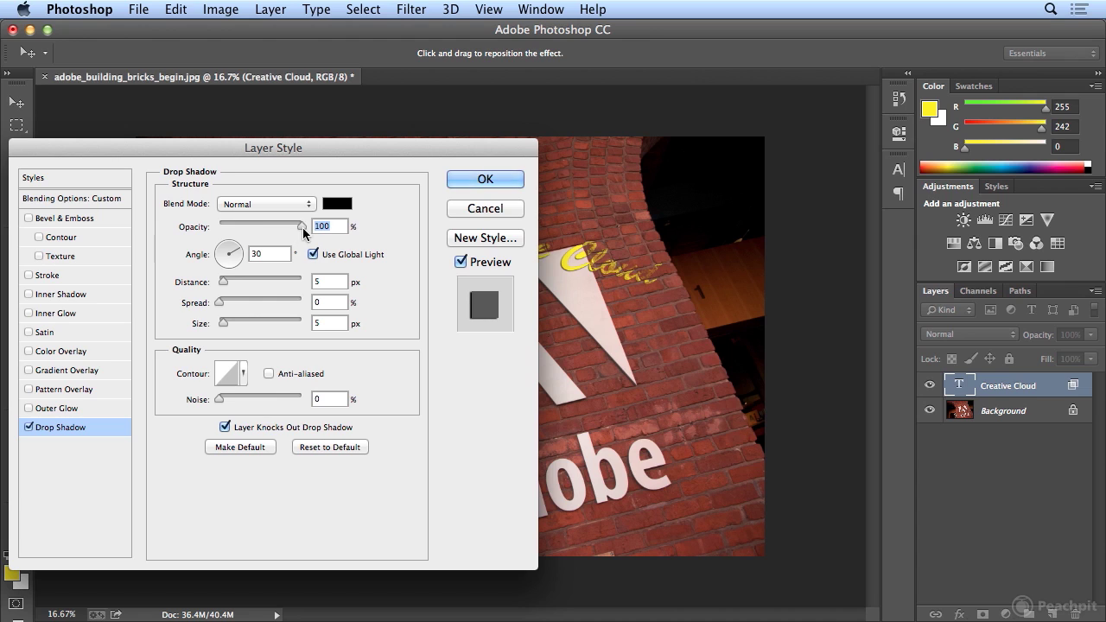
drag(588, 285, 580, 274)
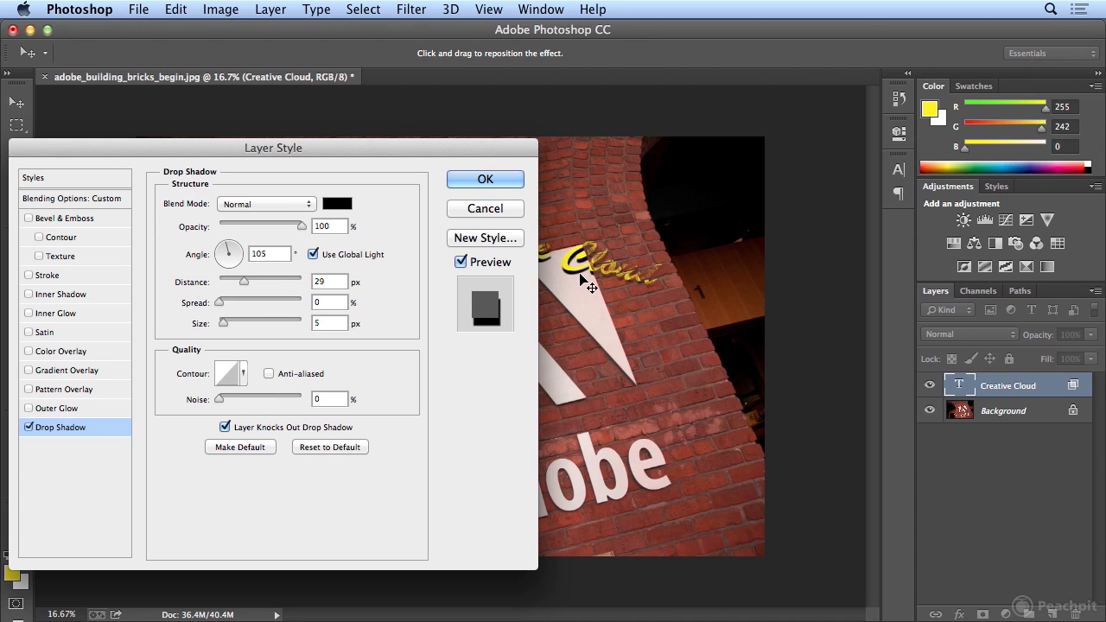
Step: Set the drop shadow colour to yellow with CMYK 0/0/100/0
click(337, 204)
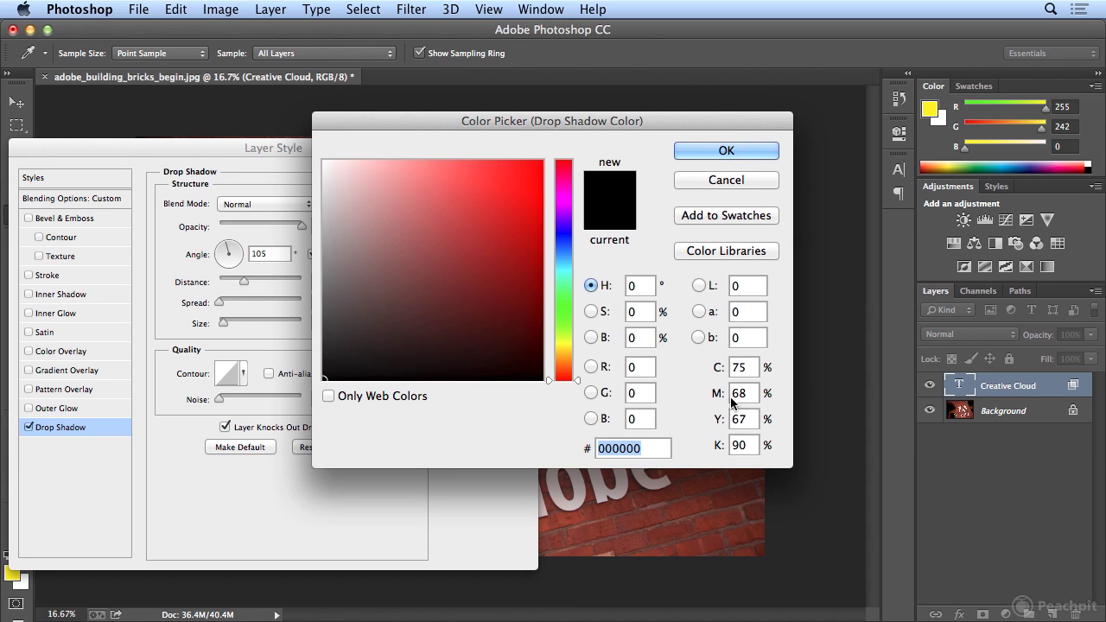
double_click(739, 366)
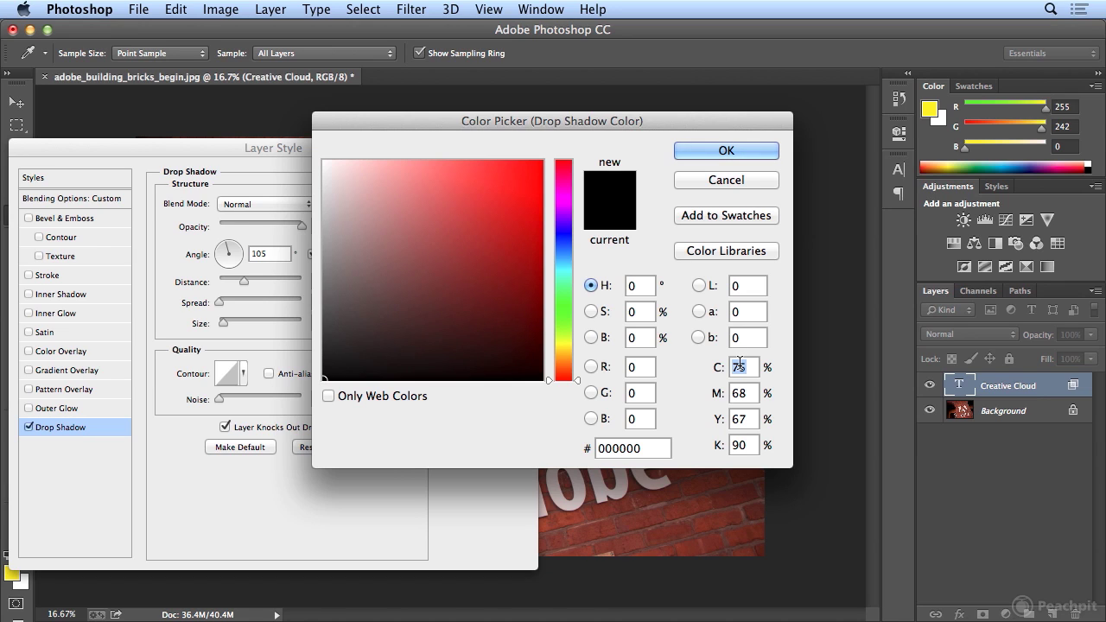
text(0)
key(Tab)
text(0)
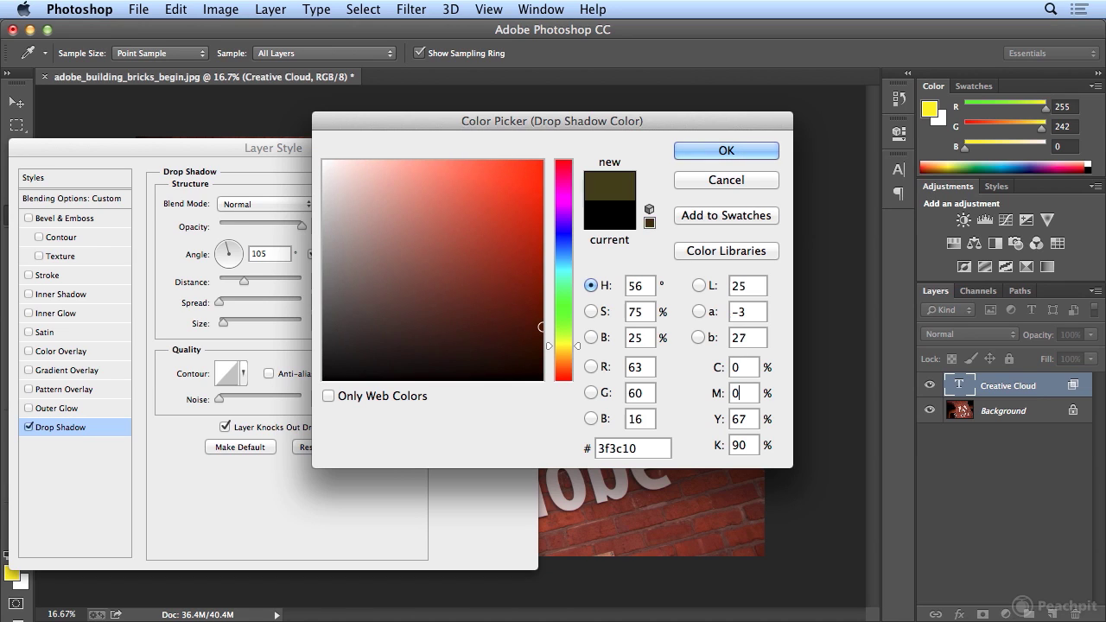
key(Tab)
text(100)
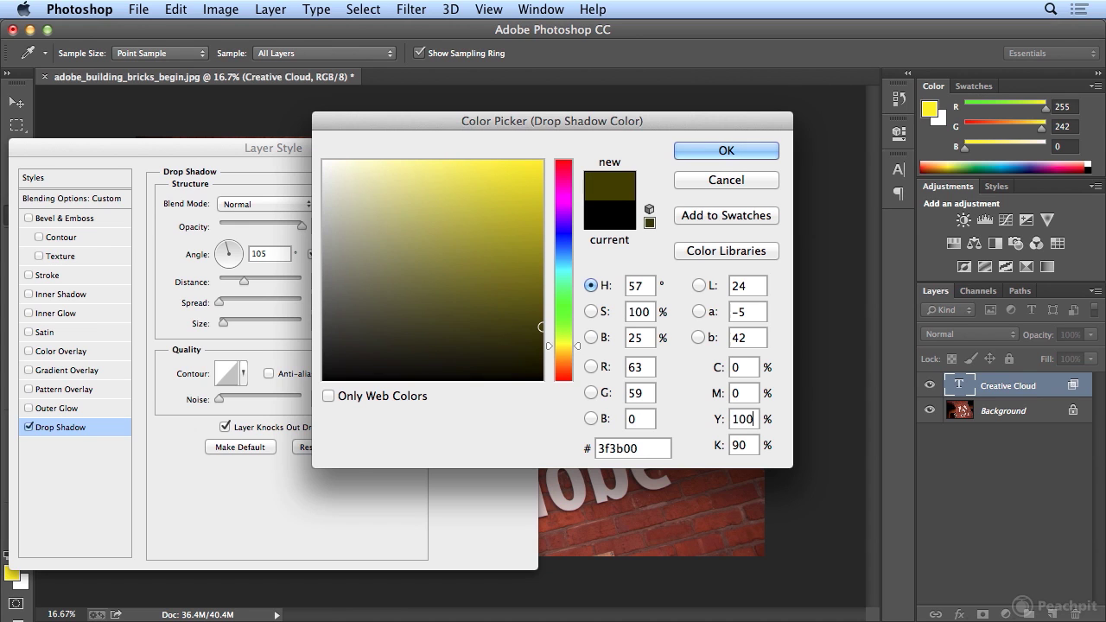
key(Tab)
text(0)
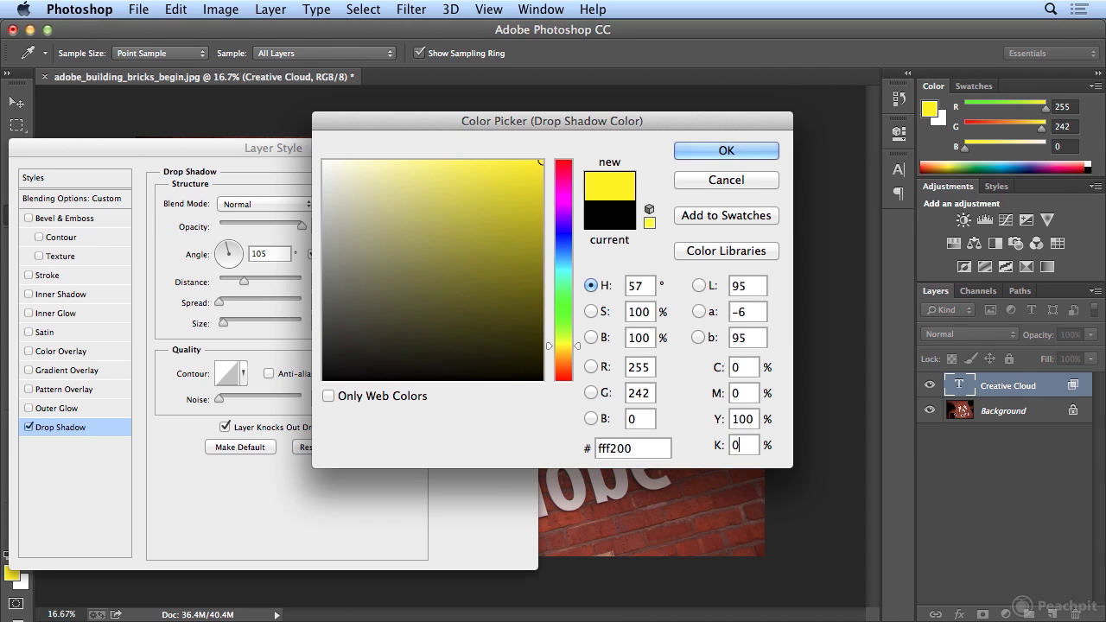
key(Return)
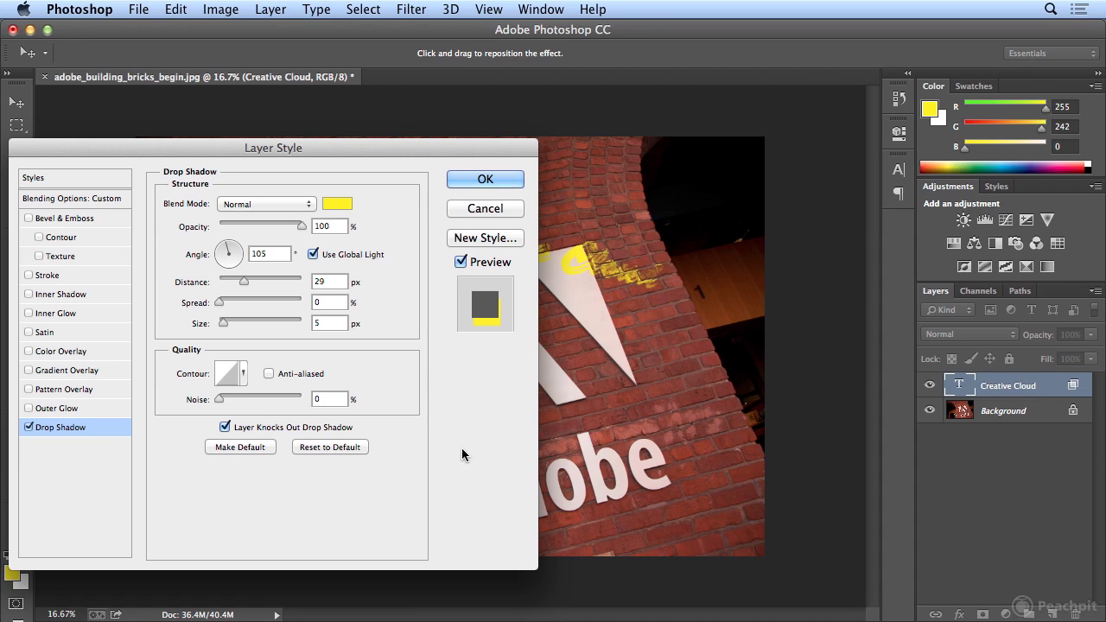
Step: Give the shadow 0 distance, 39% spread and 16 px size, and apply the style
double_click(322, 282)
text(0)
key(Tab)
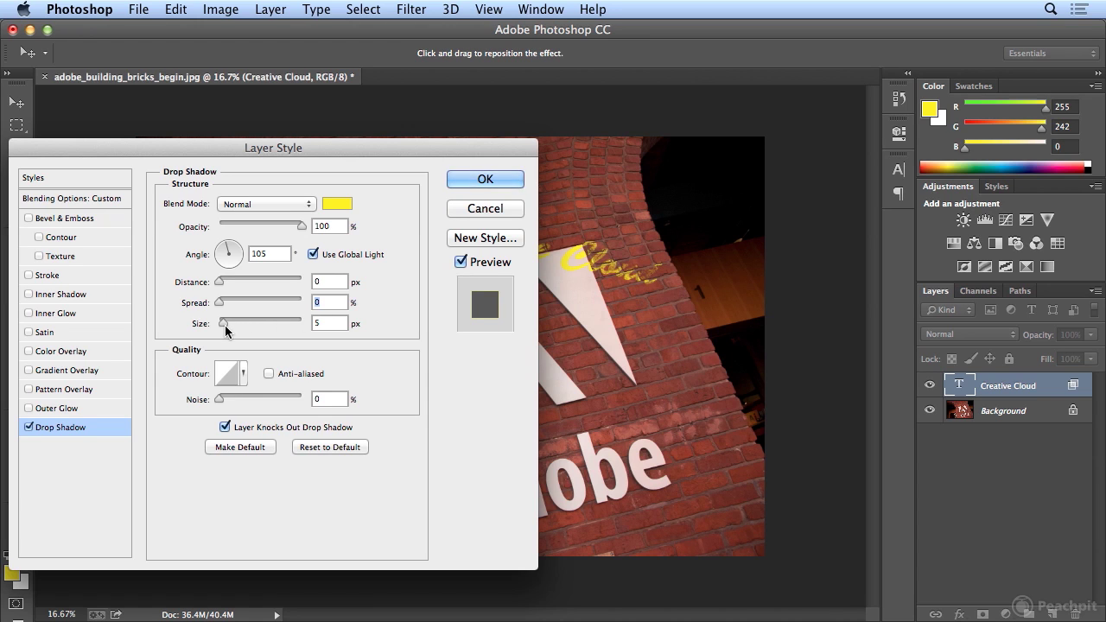
drag(224, 326, 250, 304)
key(Up)
key(Up)
key(Up)
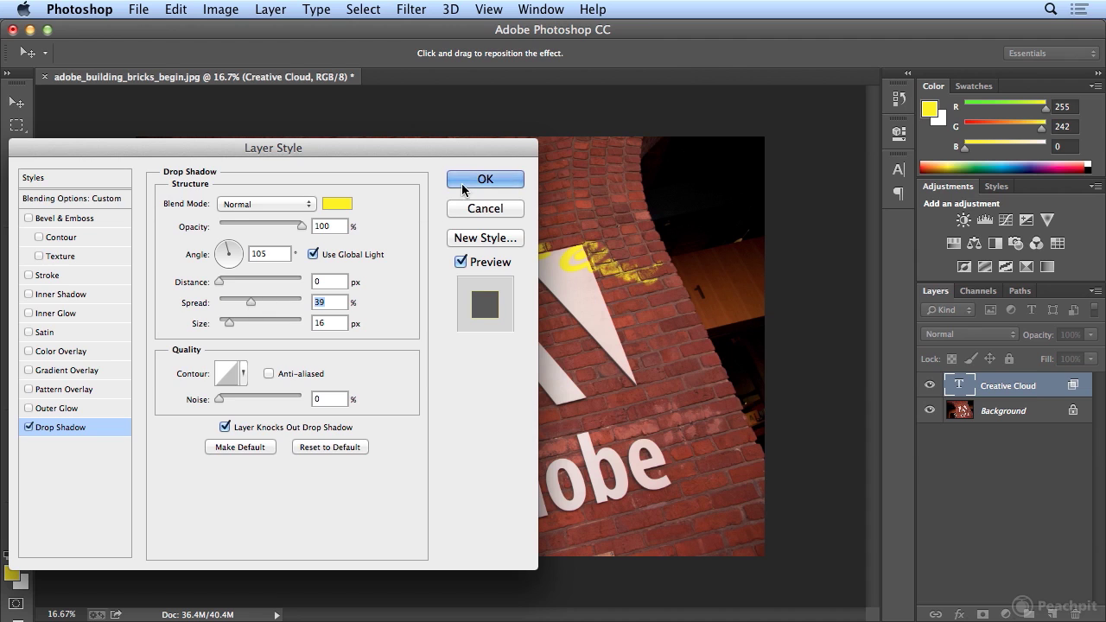
click(485, 179)
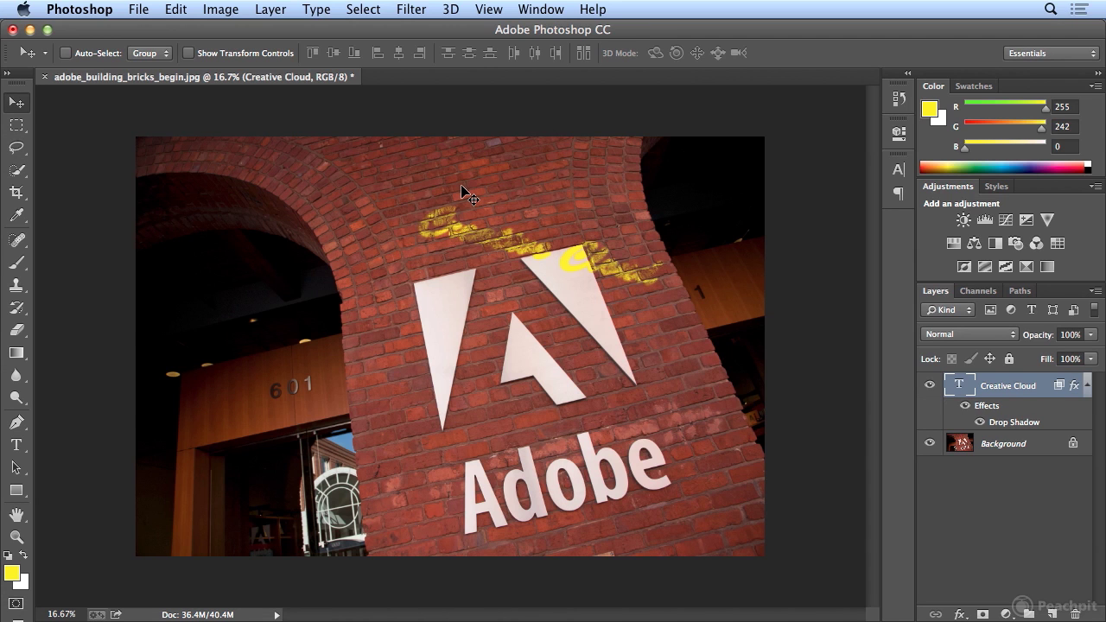
Step: Rotate the text about 6° counterclockwise and move it down onto the Adobe logo
click(178, 11)
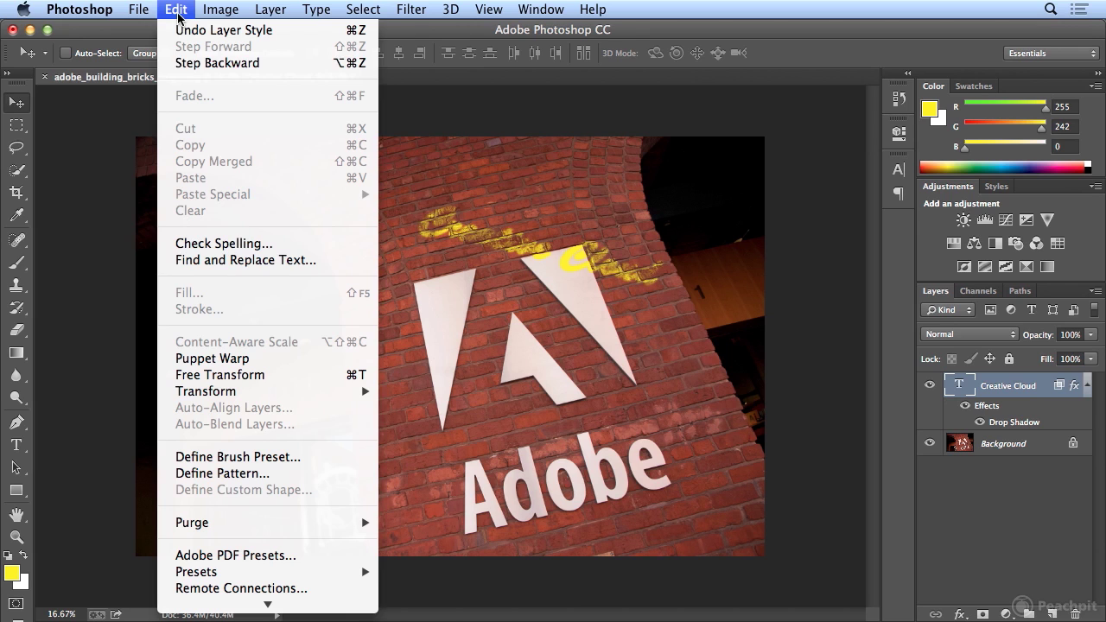
click(263, 377)
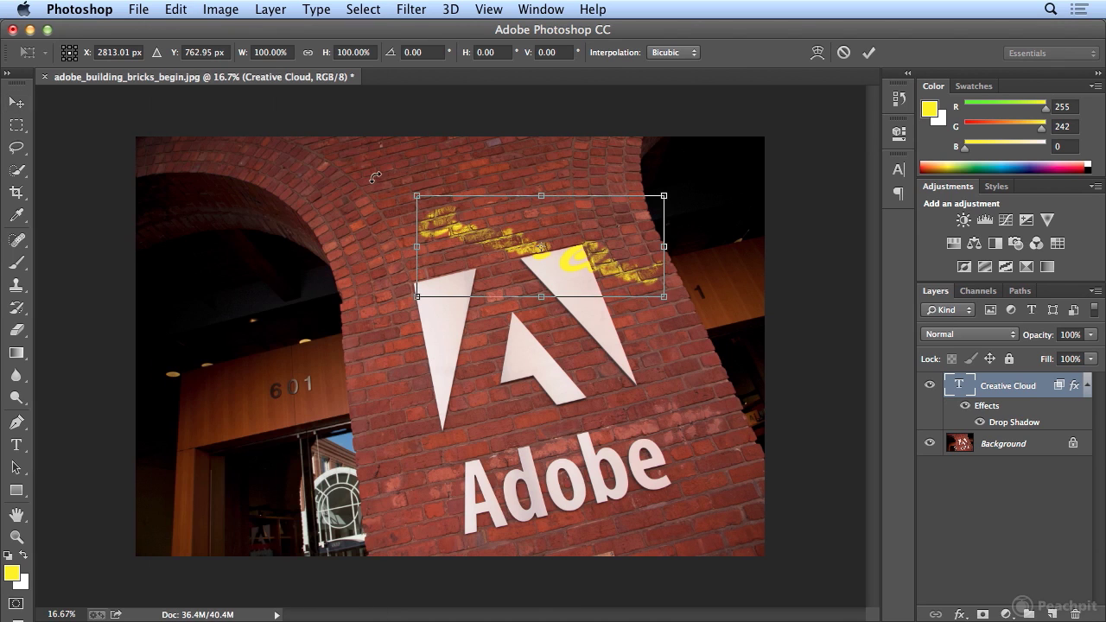
drag(374, 179, 370, 185)
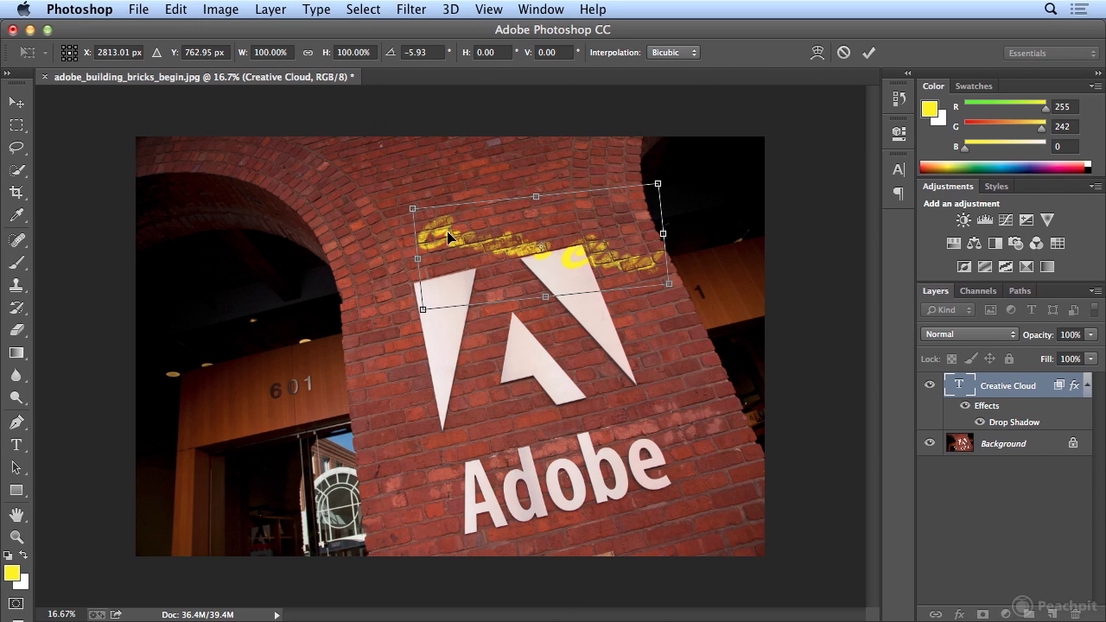
drag(447, 237, 461, 298)
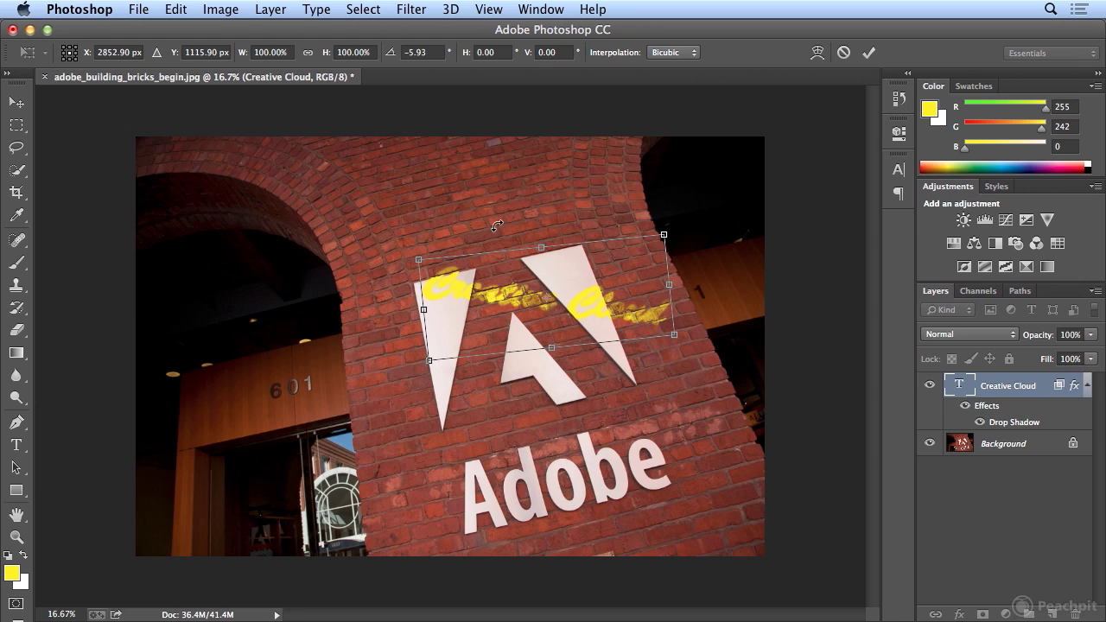
key(Return)
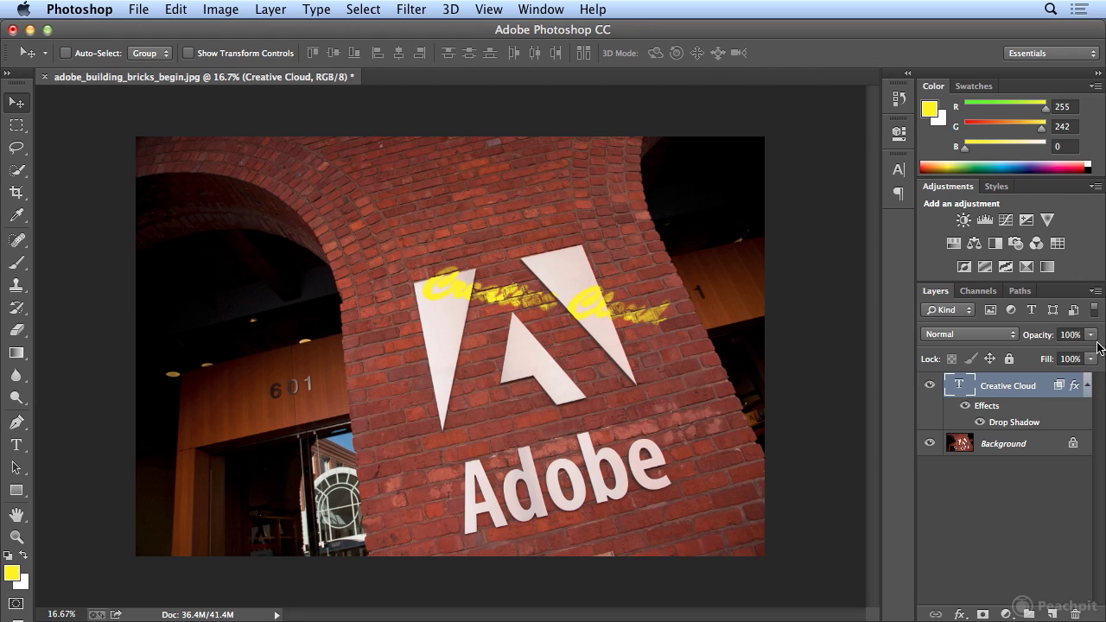
Step: Lower the Creative Cloud text layer's opacity to 62%
drag(1093, 335, 1062, 359)
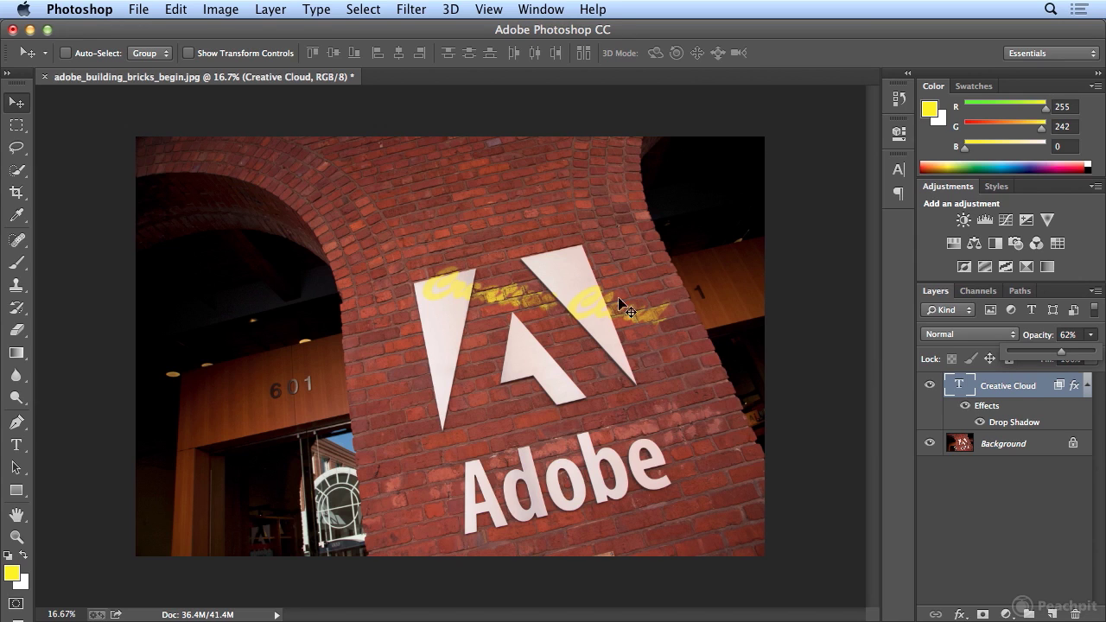
key(t)
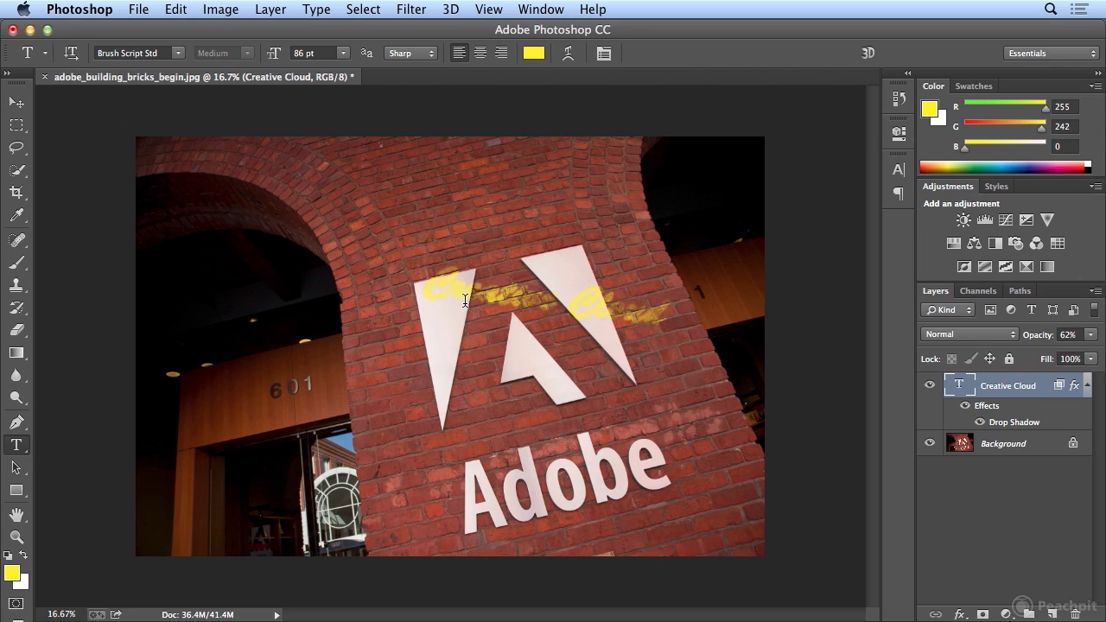
Step: Choose the Arc warp style for the Creative Cloud text and set Bend to 0
click(569, 54)
drag(530, 184, 790, 156)
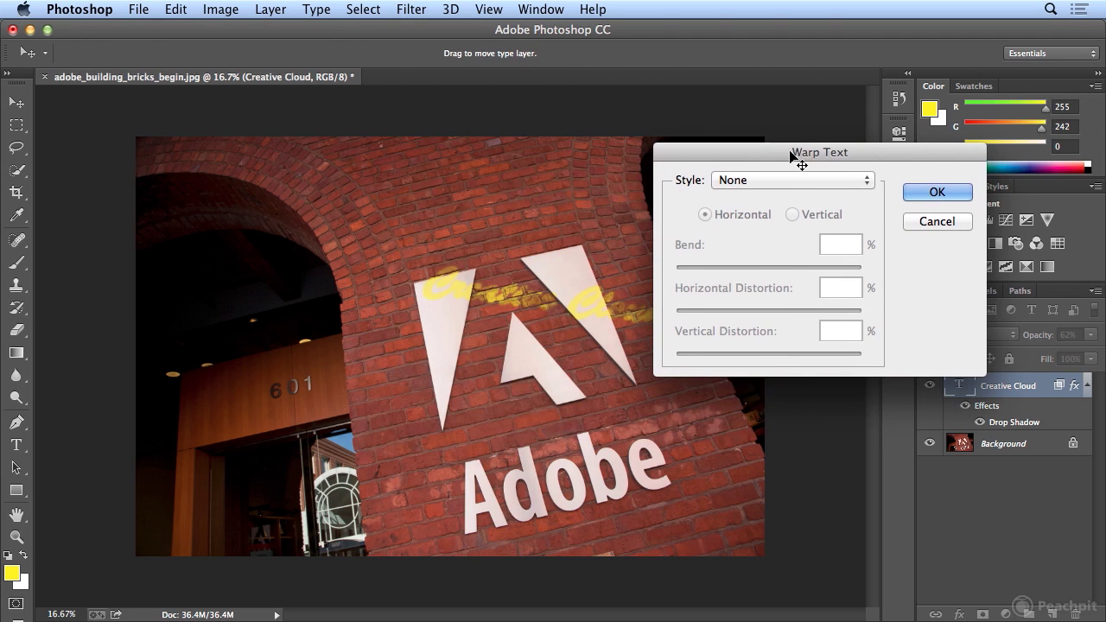
click(780, 180)
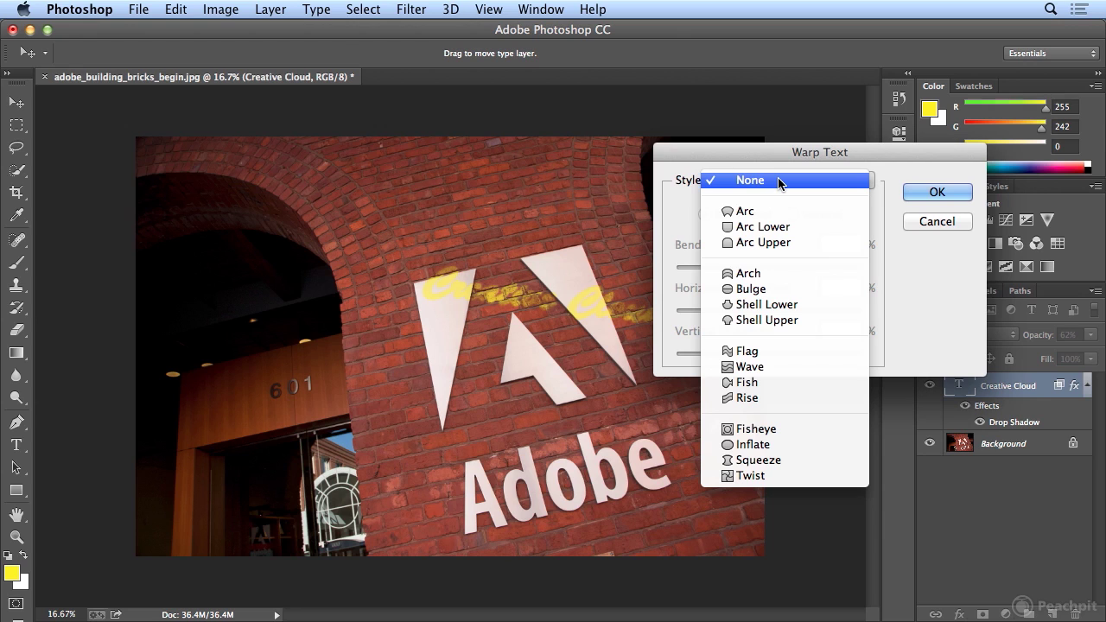
click(773, 211)
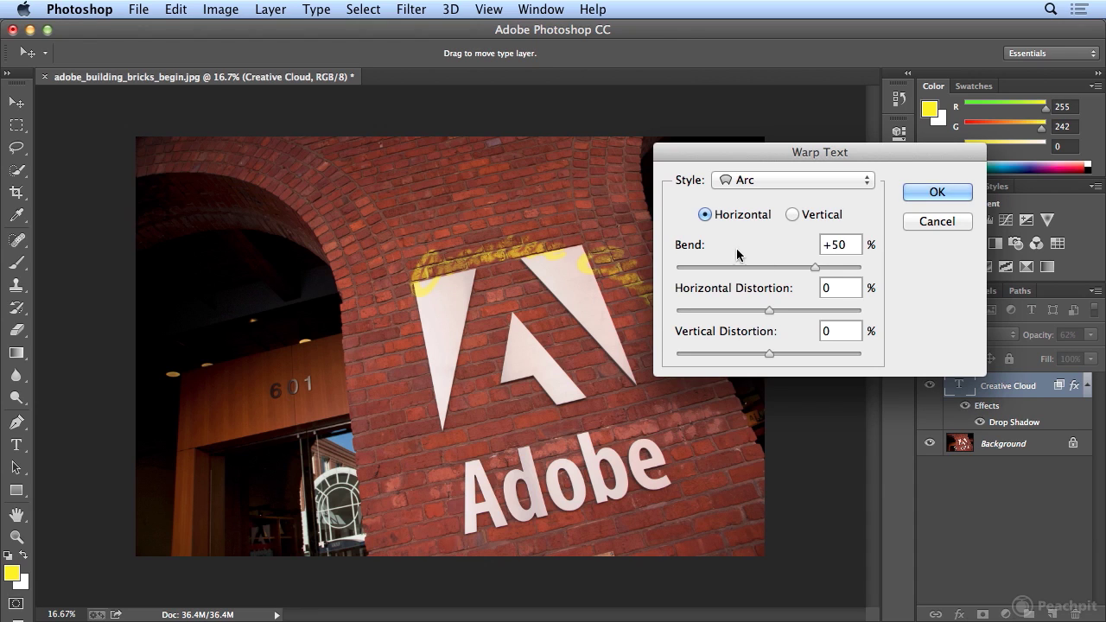
click(840, 248)
text(0)
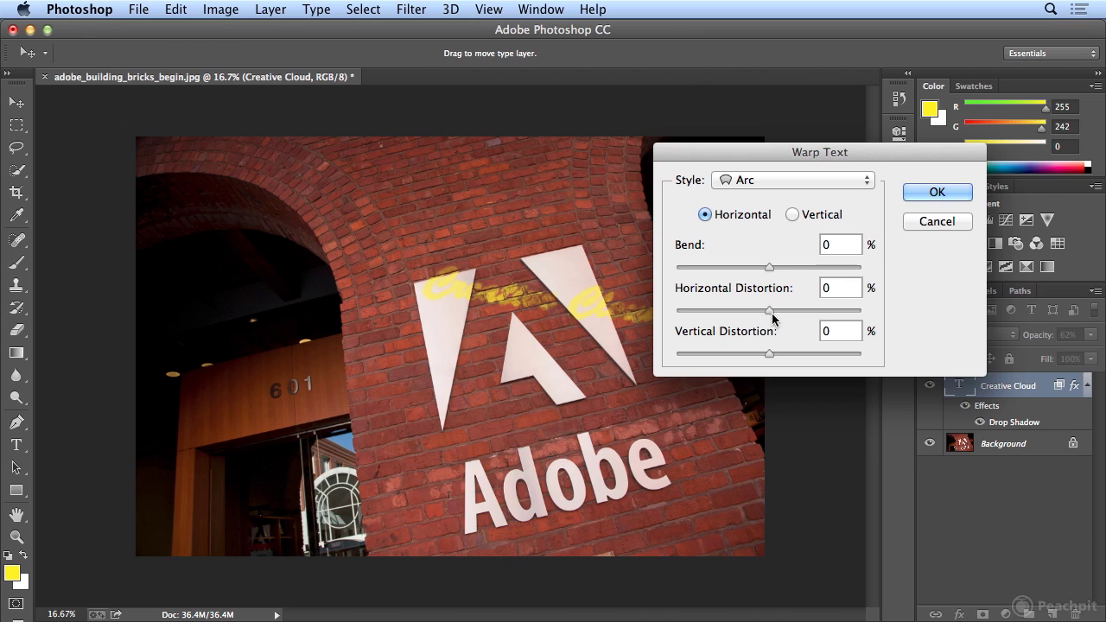
Step: Reset Vertical Distortion to 0, set Horizontal Distortion to -6%, and apply the warp
mouse_move(770, 311)
mouse_down()
mouse_move(823, 310)
mouse_move(717, 313)
mouse_move(773, 314)
mouse_up()
drag(766, 355, 813, 353)
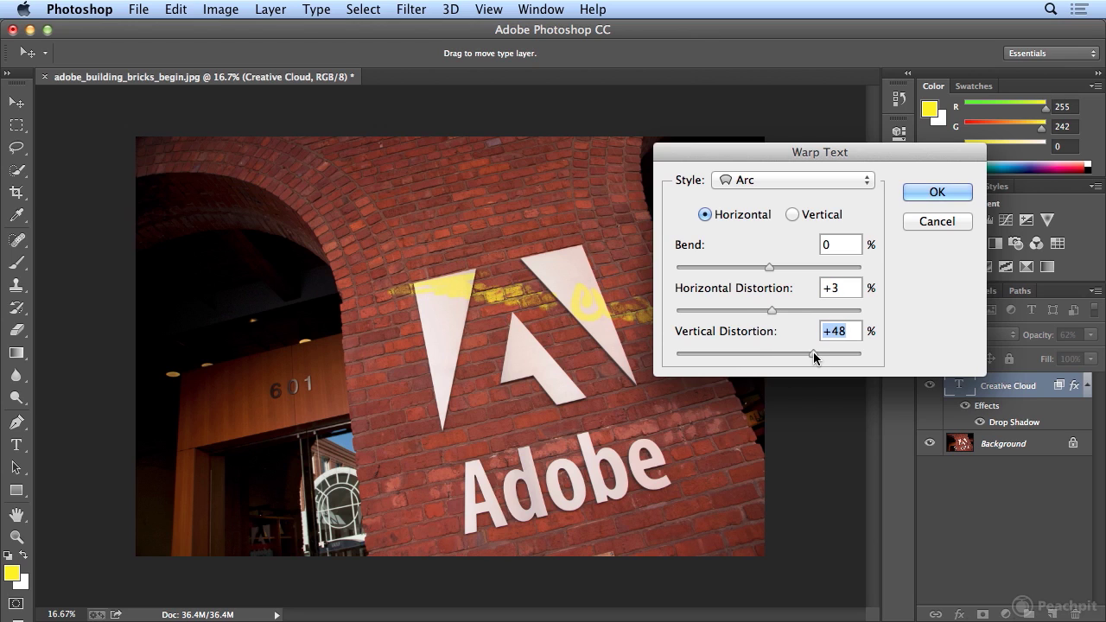
text(0)
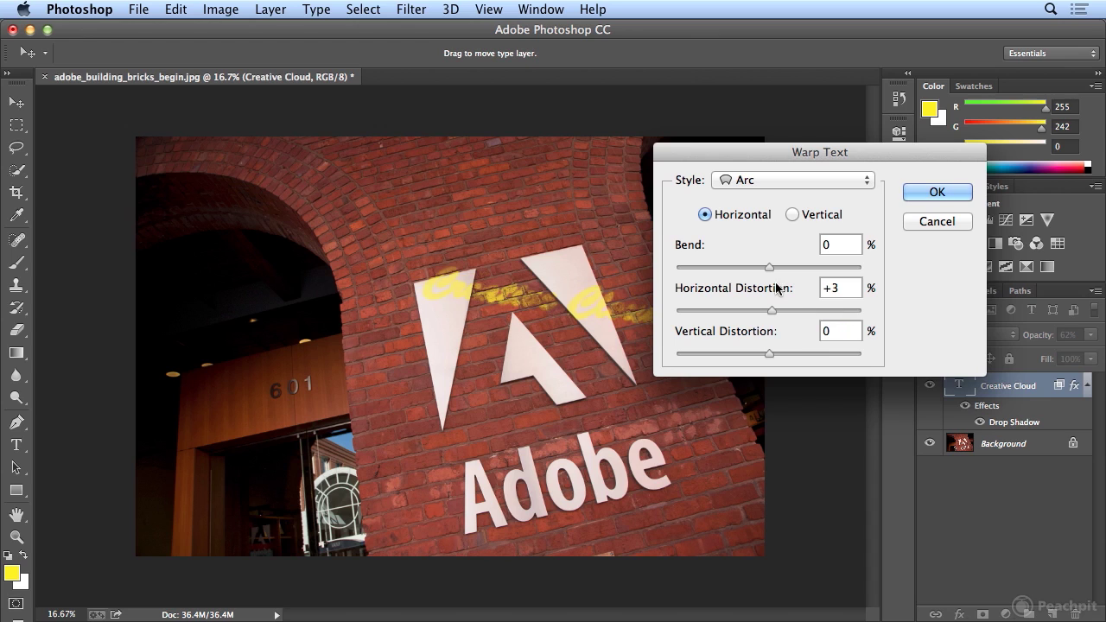
drag(776, 318, 754, 318)
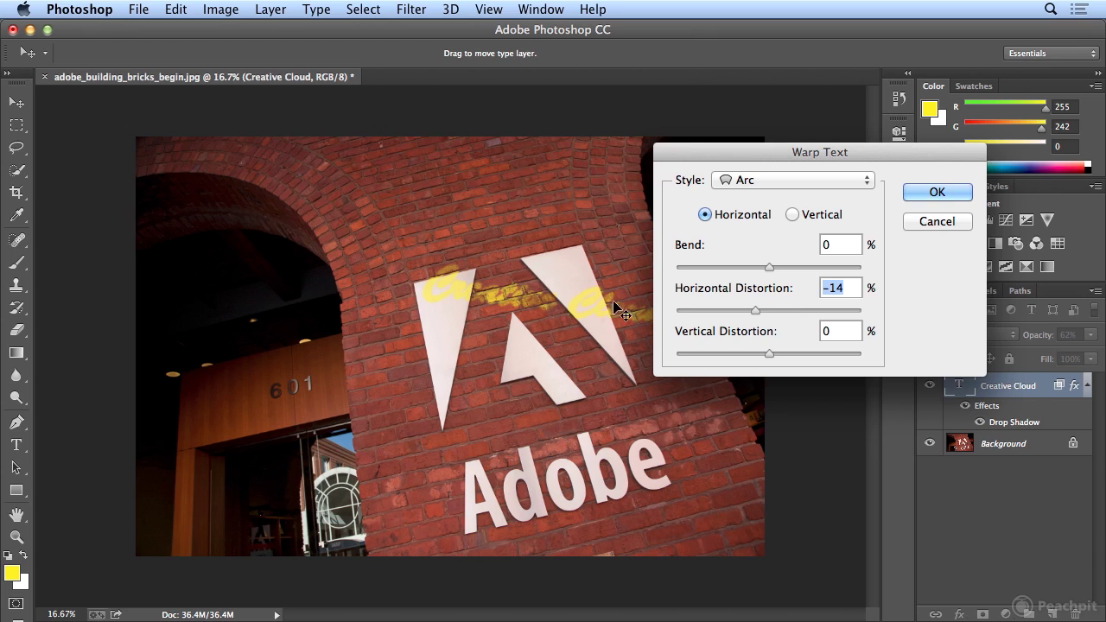
drag(763, 315, 744, 317)
mouse_move(742, 312)
mouse_down()
mouse_move(730, 312)
mouse_move(762, 312)
mouse_up()
click(921, 190)
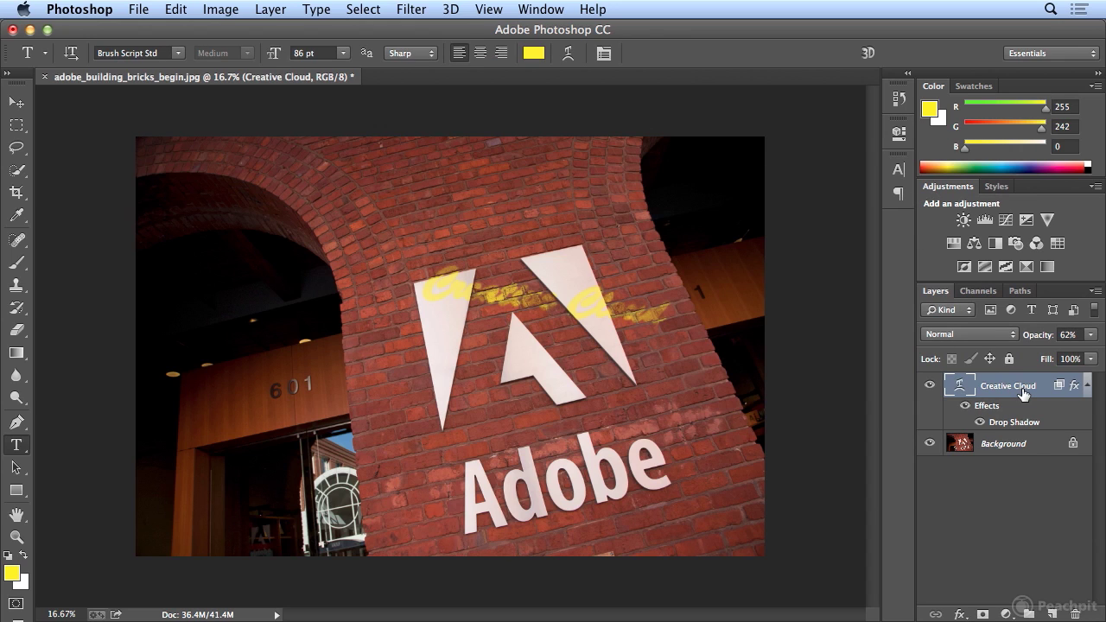
click(961, 615)
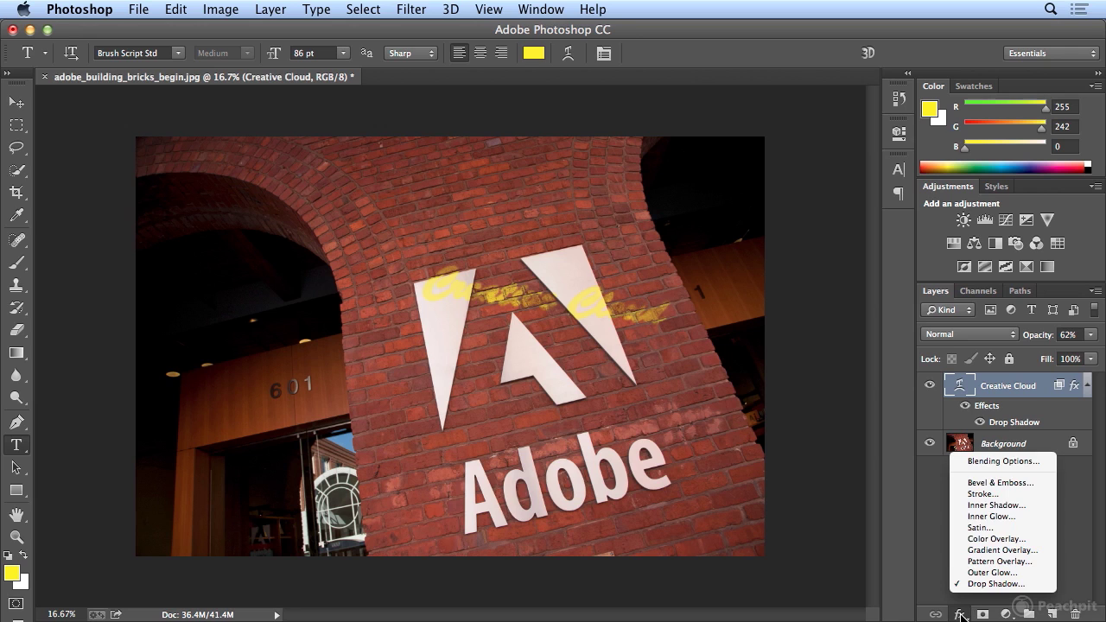
click(967, 464)
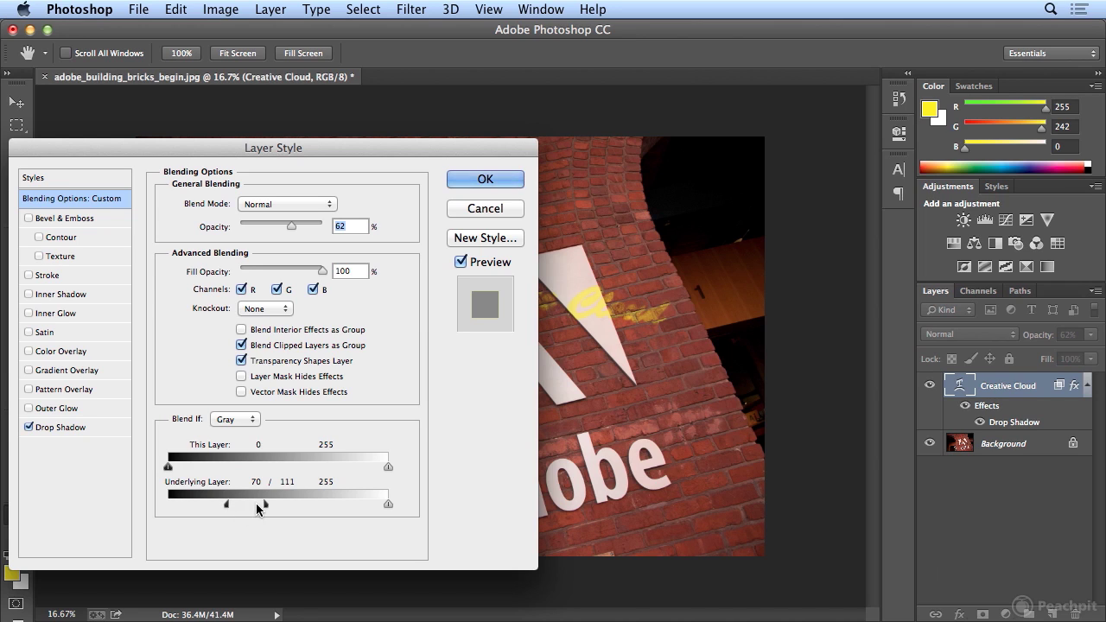
click(82, 430)
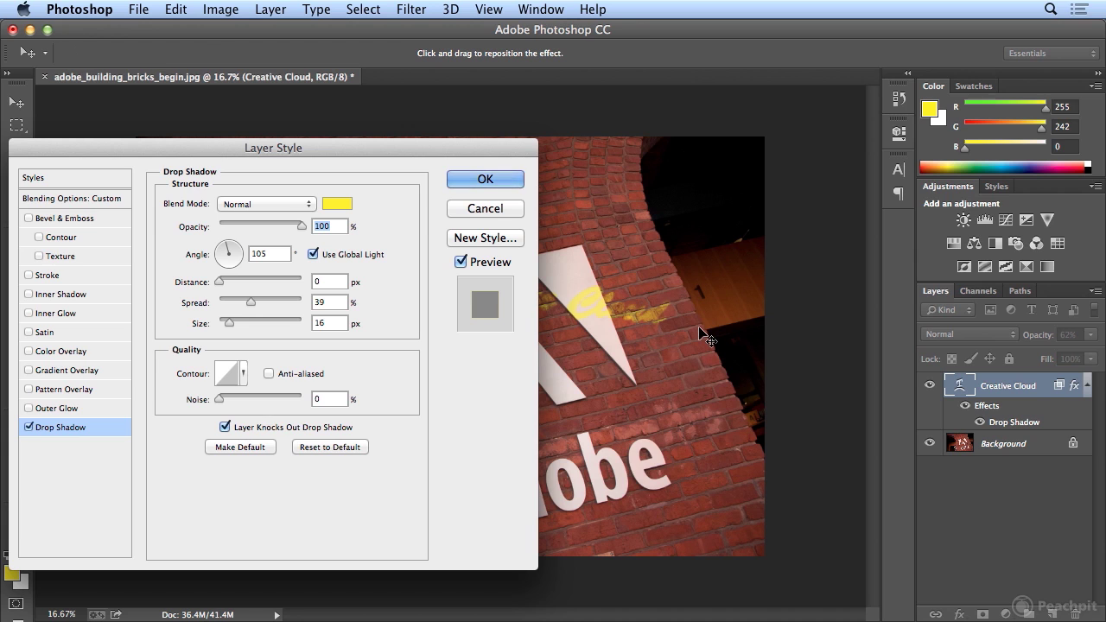
click(453, 182)
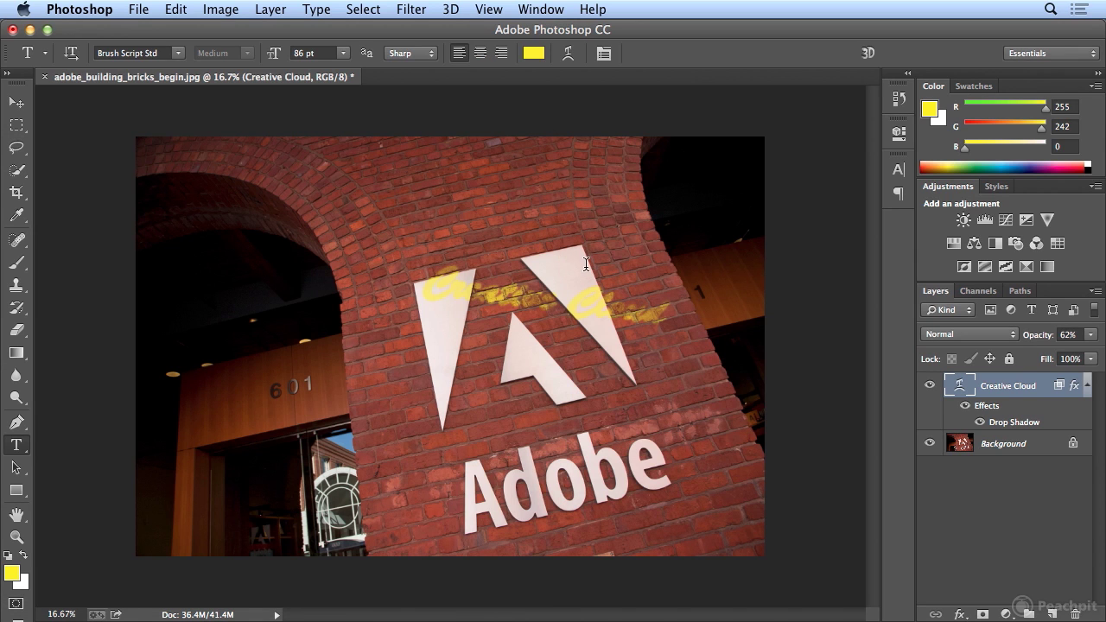